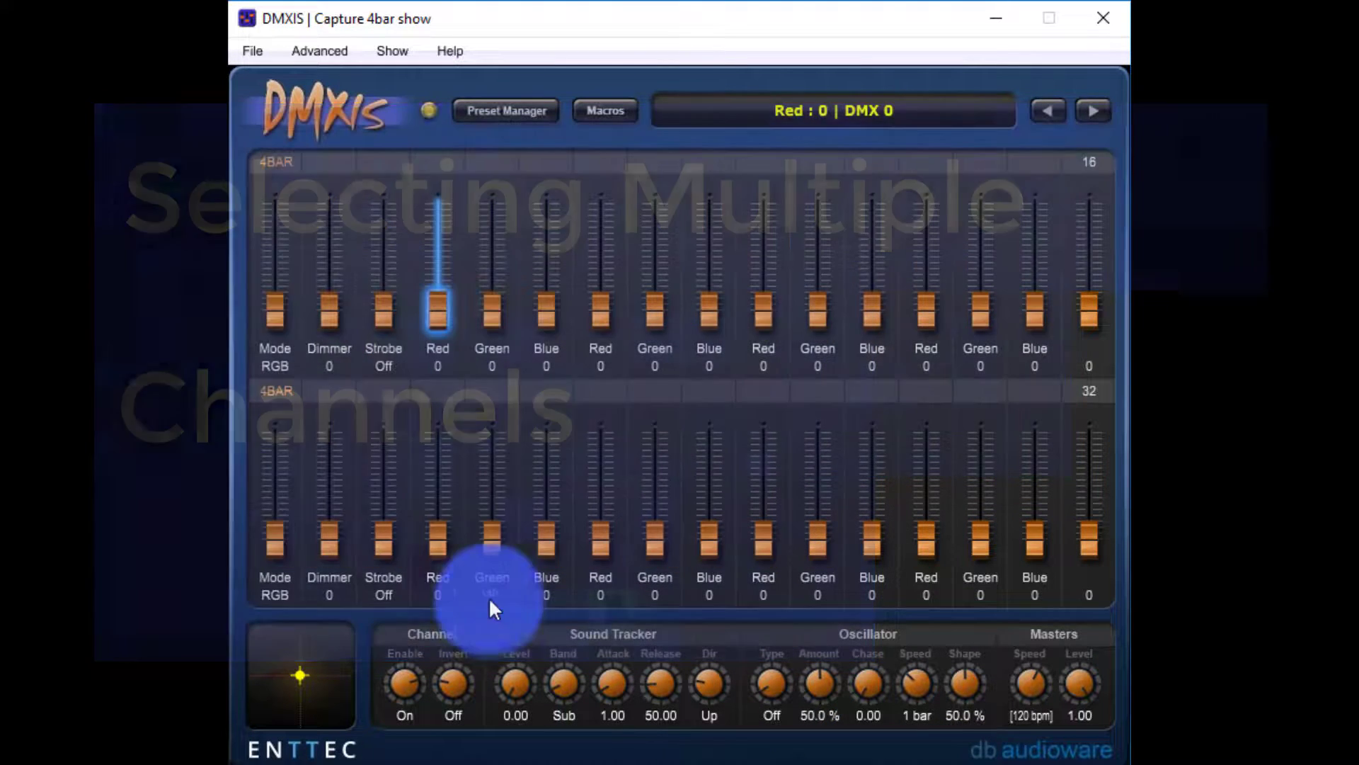
# - Select all Red channels of both 4BAR fixtures and set them to 35
pyautogui.click(444, 558)
pyautogui.click(427, 310)
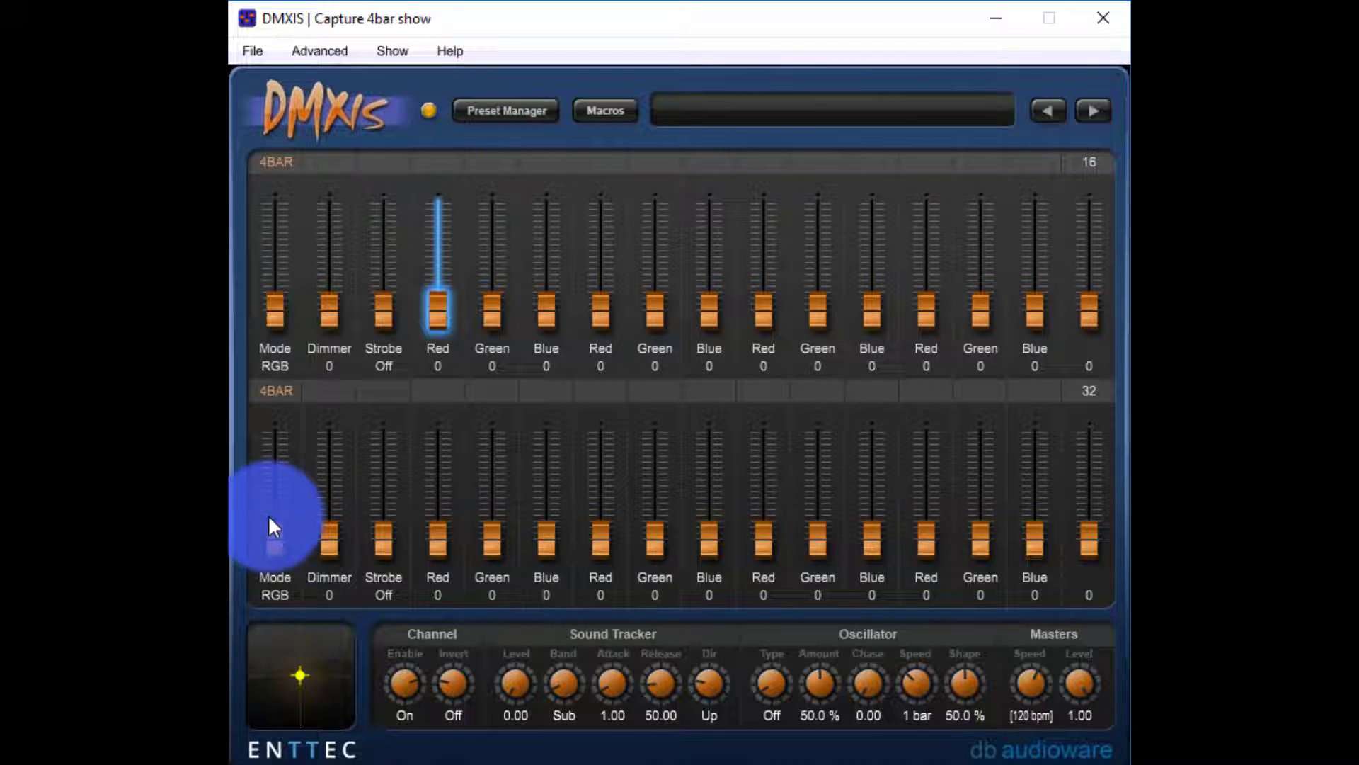
pyautogui.doubleClick(428, 320)
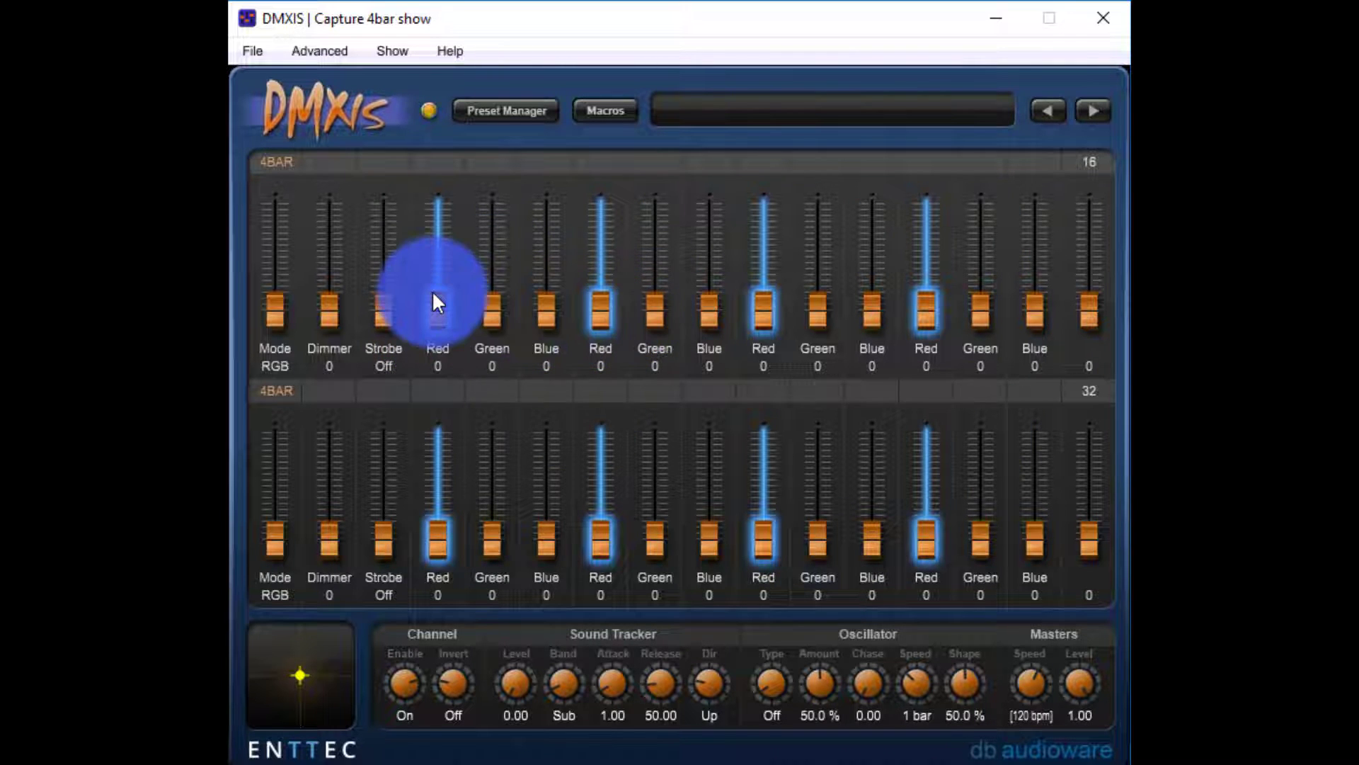
pyautogui.scroll(8, 434, 293)
pyautogui.scroll(-6, 434, 294)
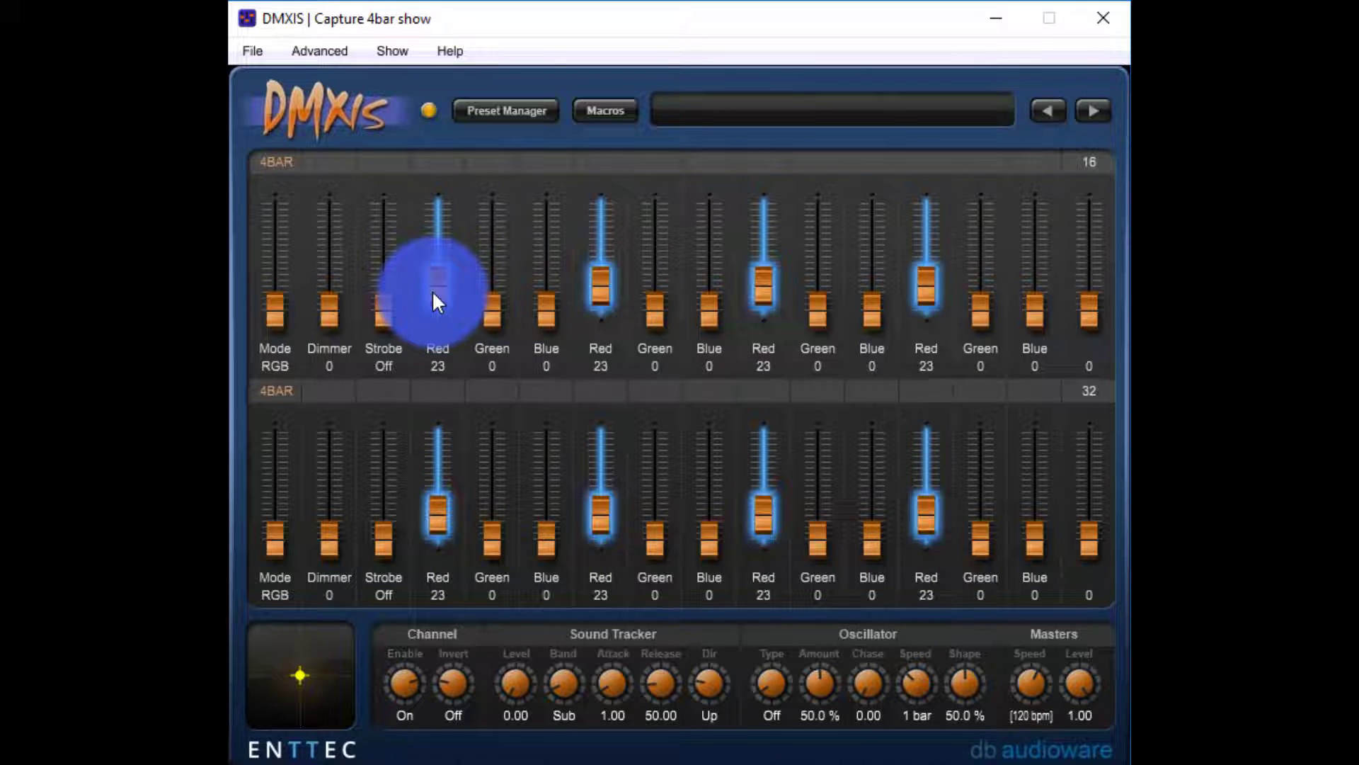
pyautogui.scroll(2, 434, 293)
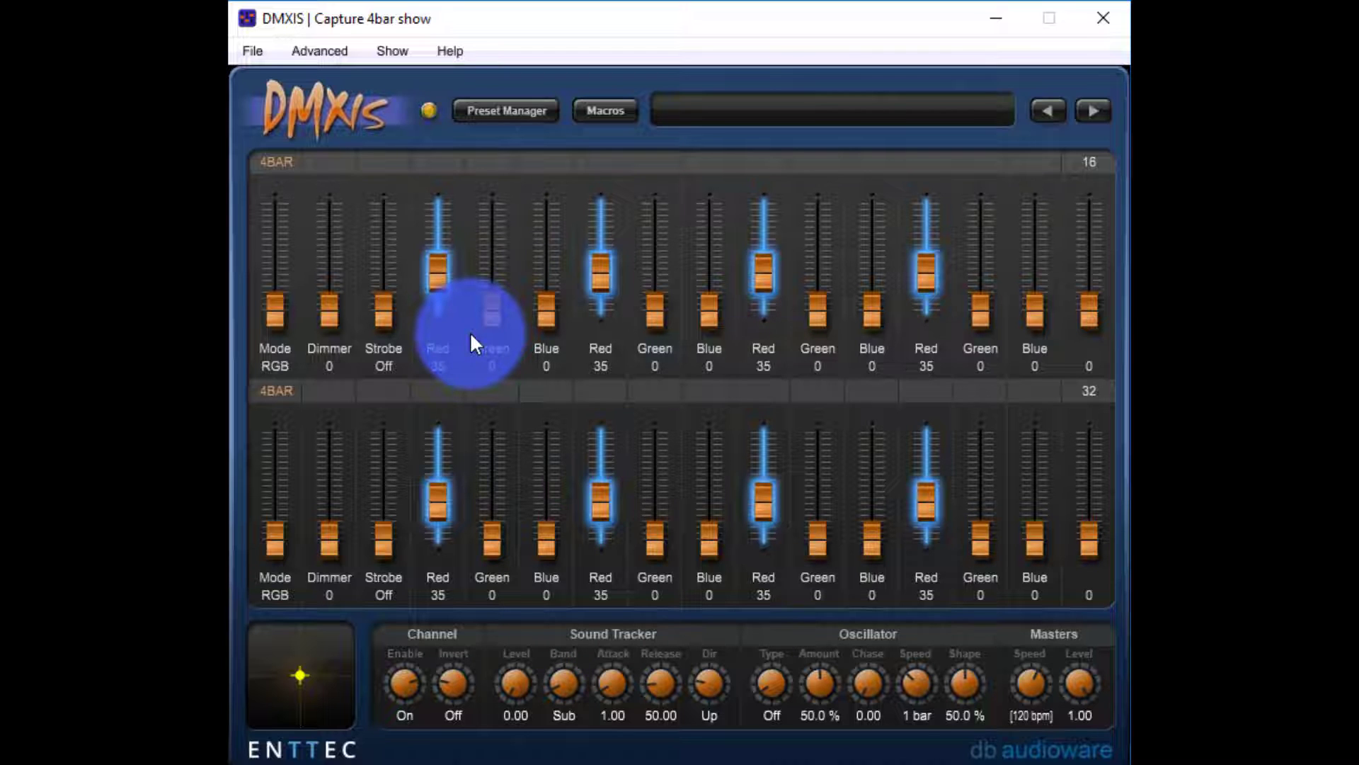
# - Select all Green and Blue channels together and raise them to 76
pyautogui.click(491, 304)
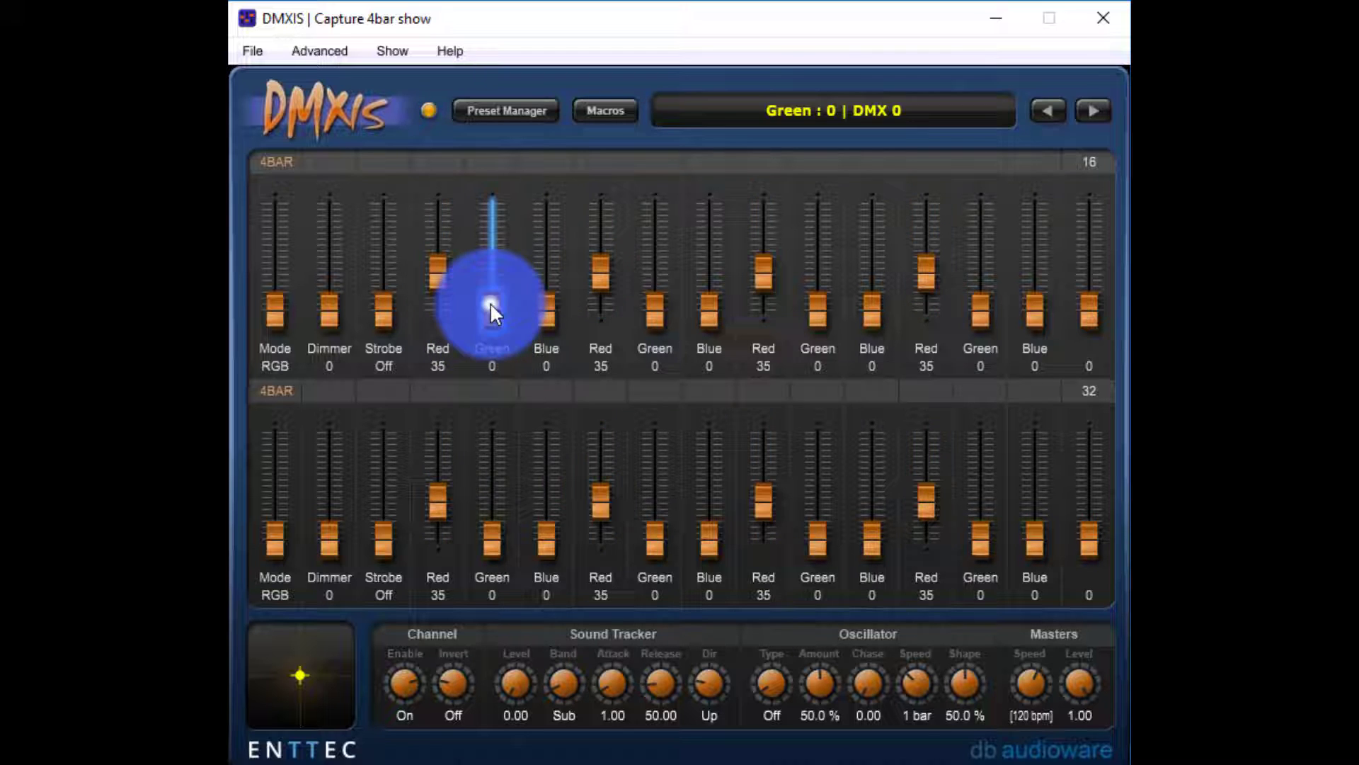
pyautogui.click(491, 304)
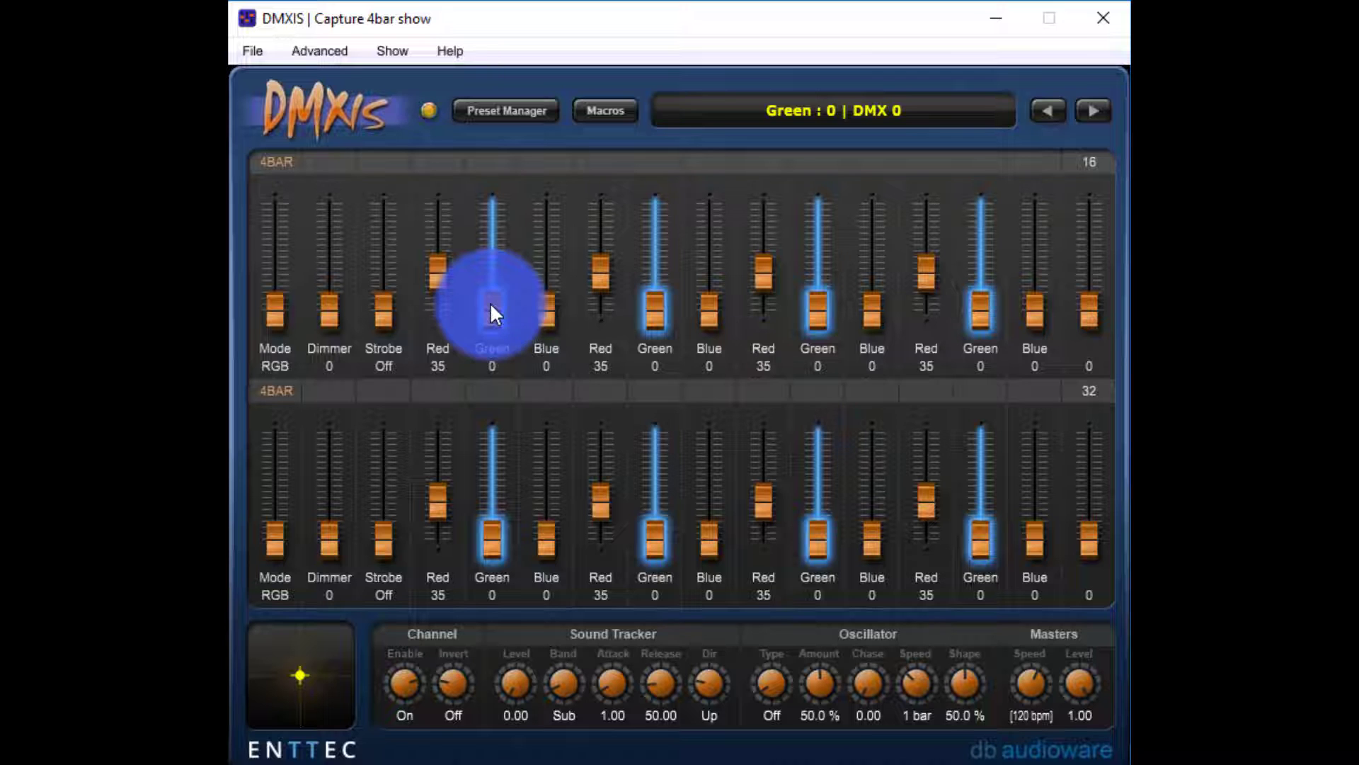
pyautogui.scroll(7, 492, 300)
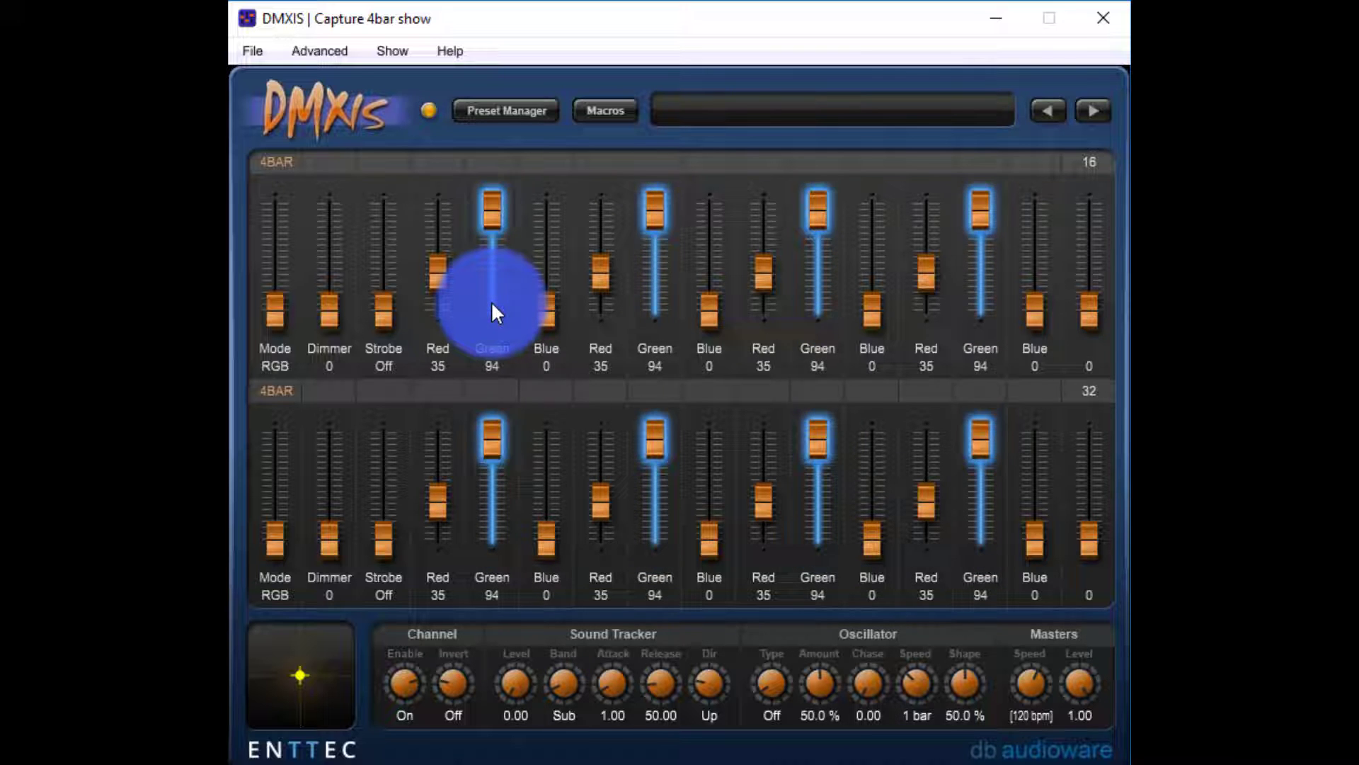
pyautogui.scroll(-7, 499, 309)
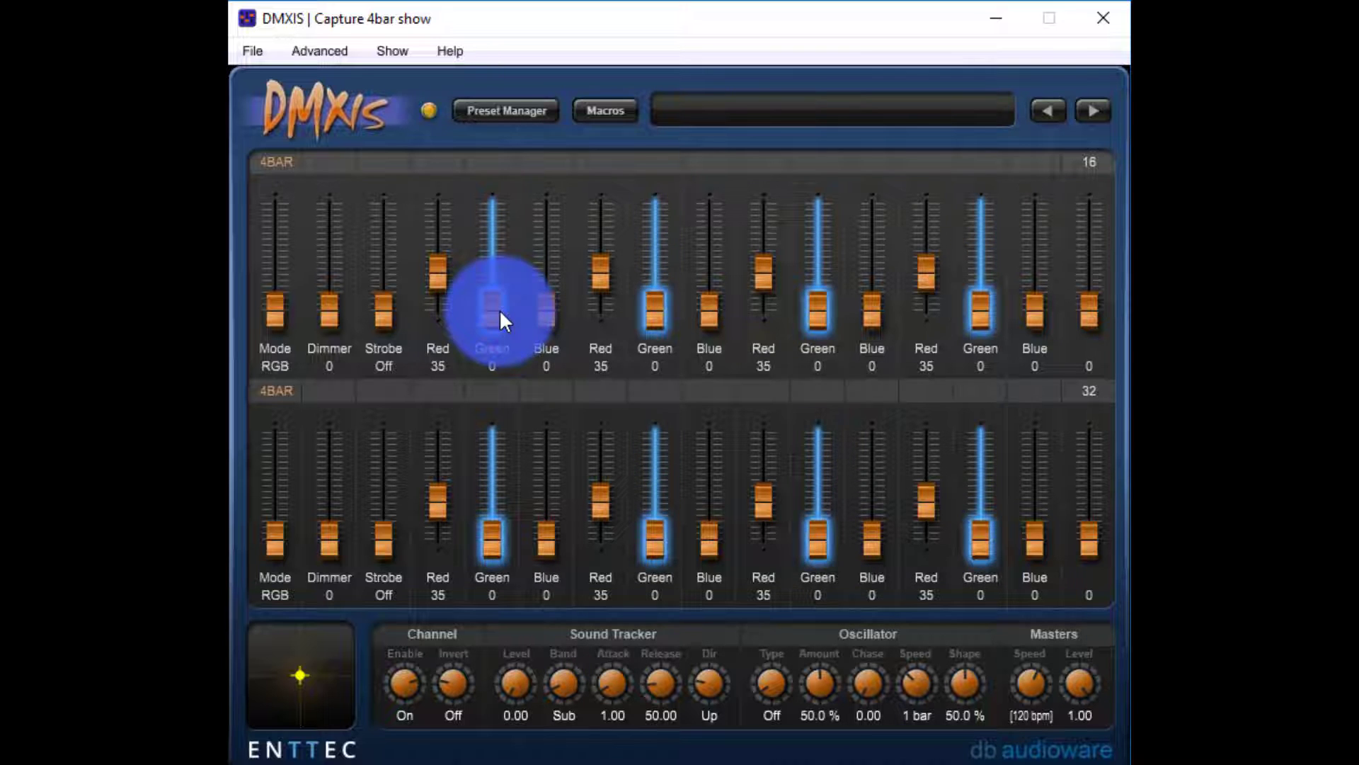
pyautogui.keyDown('ctrl'); pyautogui.click(547, 307); pyautogui.keyUp('ctrl')
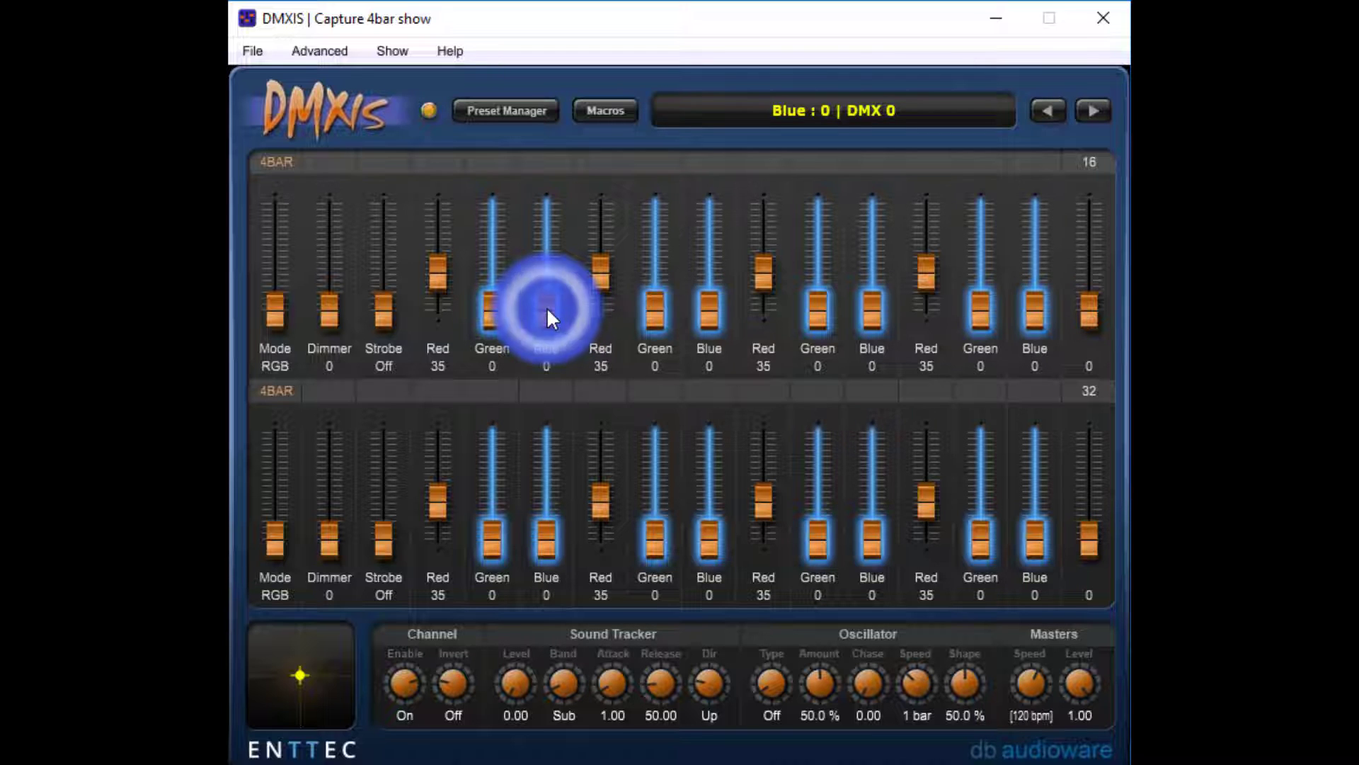
pyautogui.scroll(5, 546, 308)
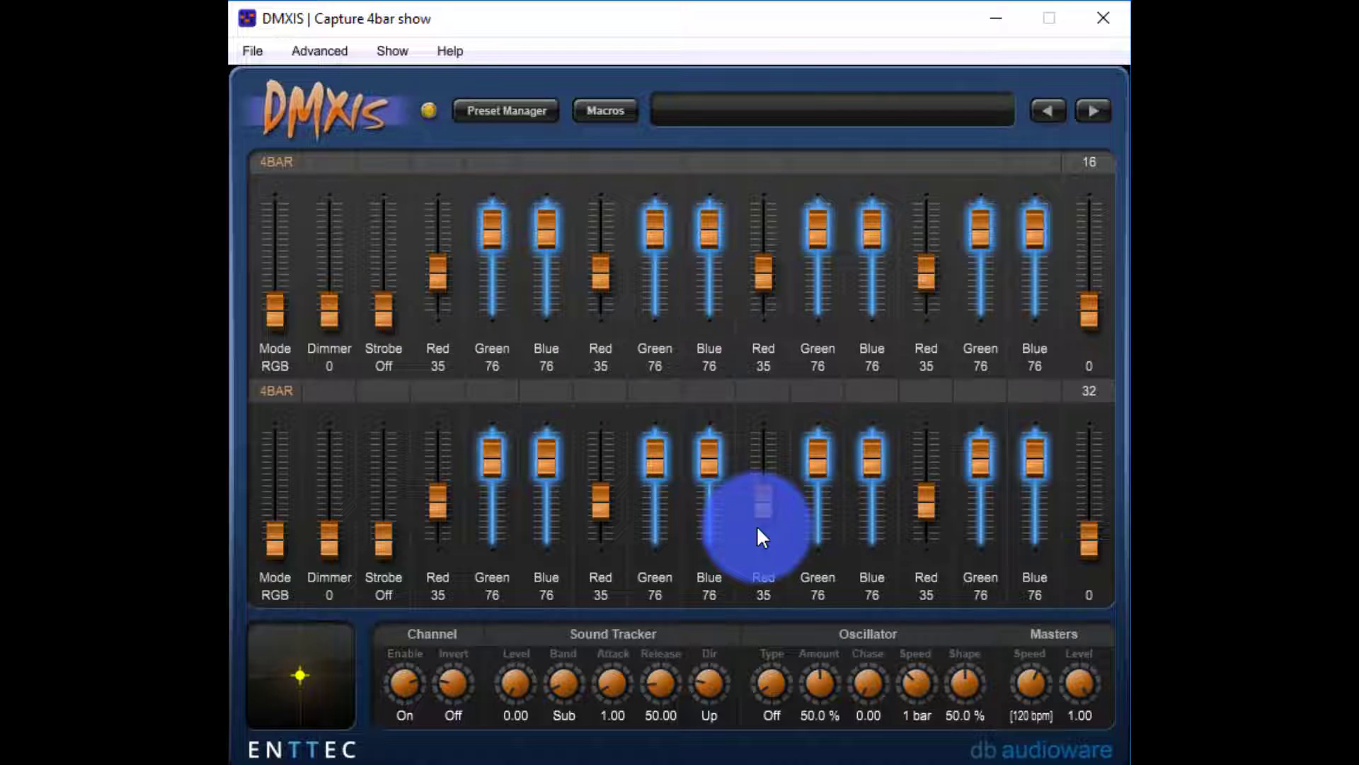
# - Clear the selection, then raise Legend 150R Pan and Tilt together to about 33 and 31
pyautogui.click(325, 106)
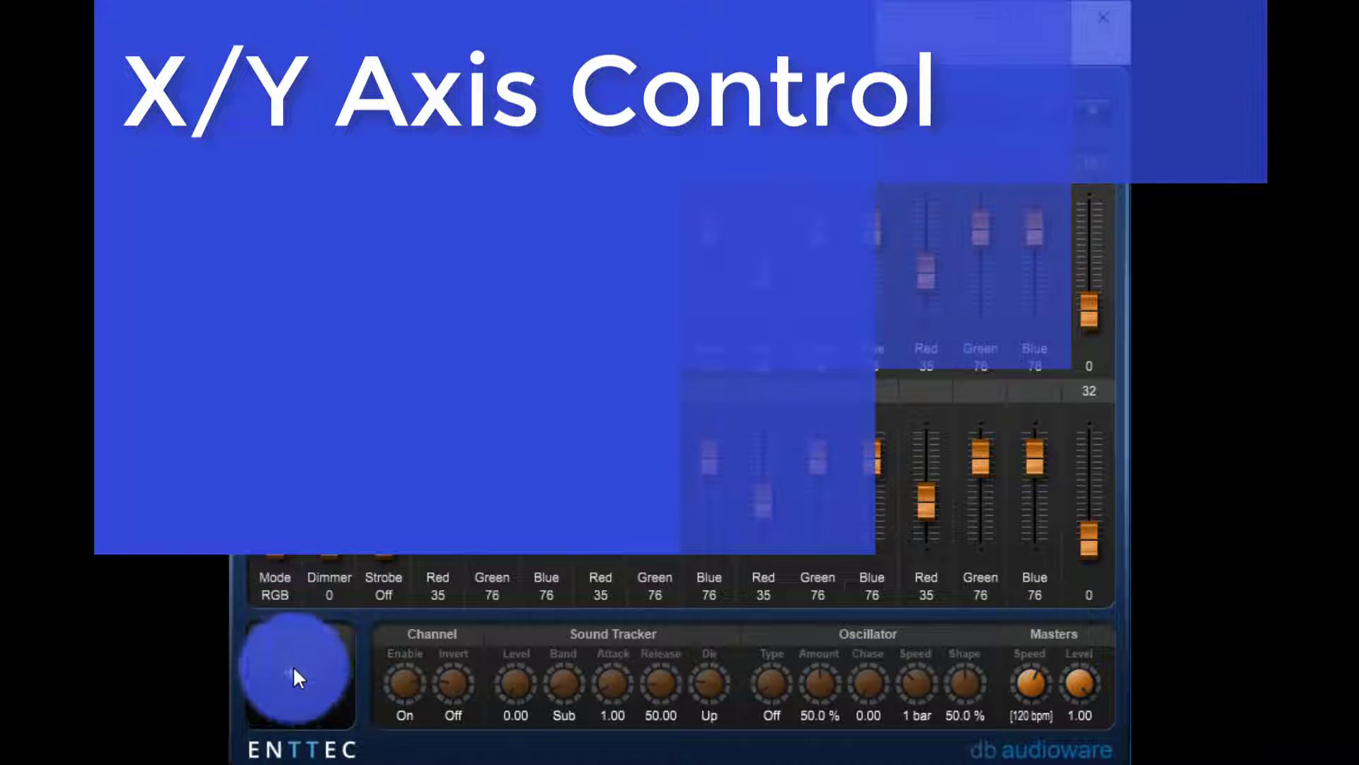
pyautogui.click(298, 672)
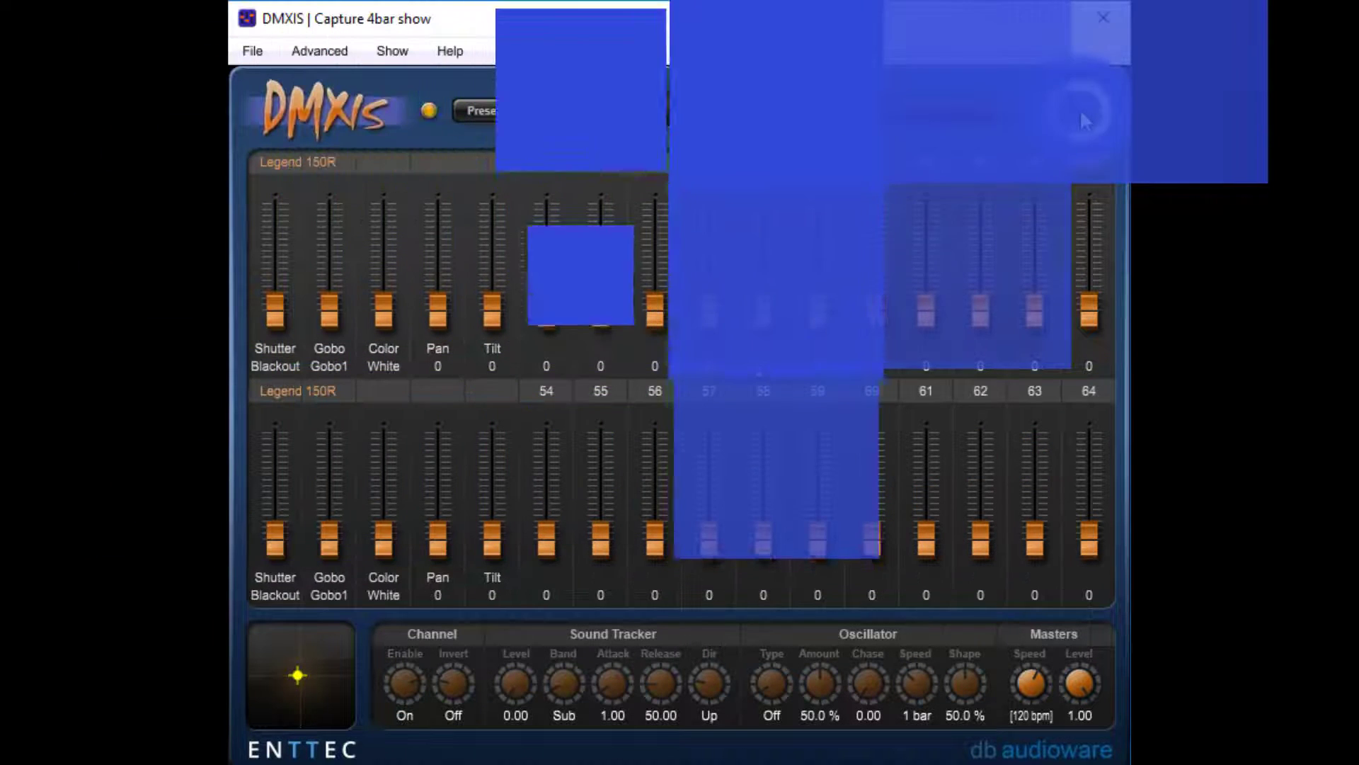
pyautogui.click(426, 303)
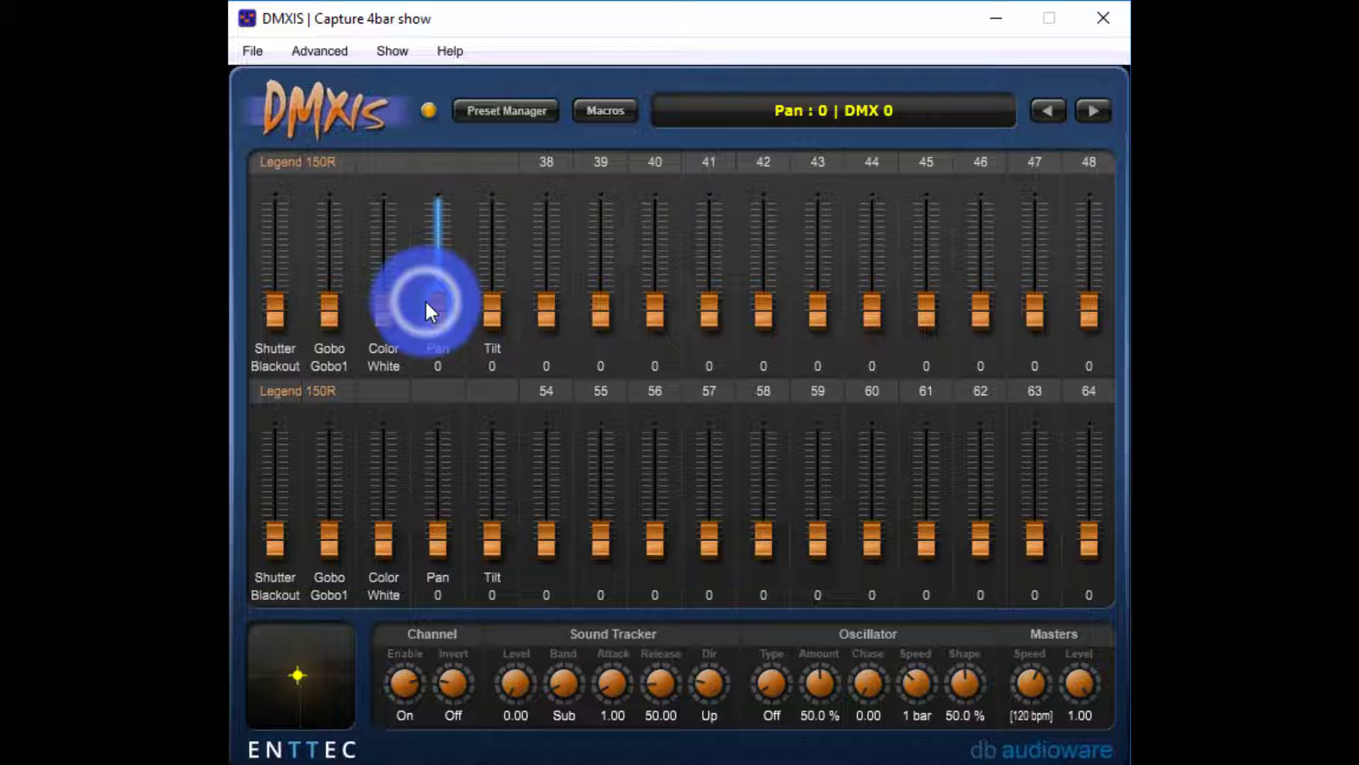
pyautogui.click(496, 312)
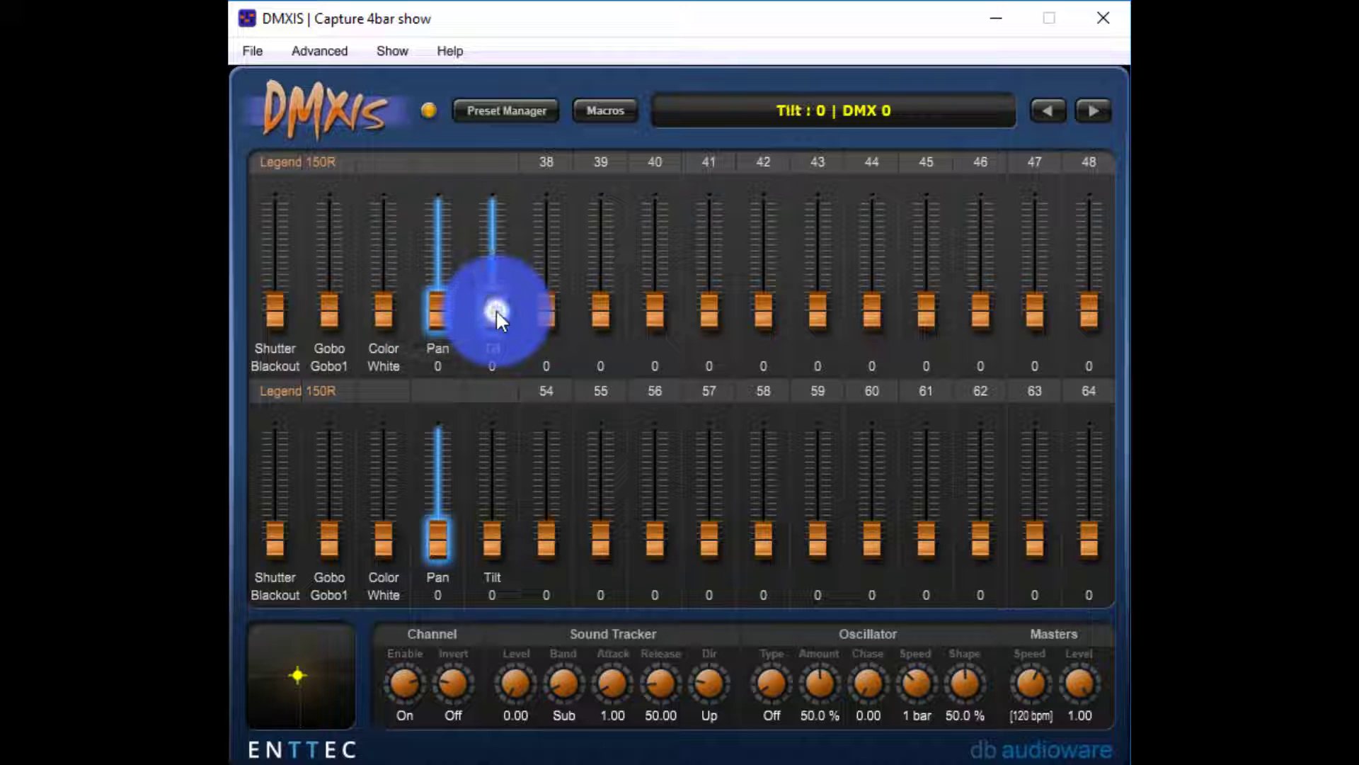
pyautogui.moveTo(291, 678)
pyautogui.mouseDown()
pyautogui.moveTo(280, 671)
pyautogui.moveTo(326, 655)
pyautogui.moveTo(293, 677)
pyautogui.moveTo(296, 614)
pyautogui.moveTo(306, 730)
pyautogui.moveTo(296, 603)
pyautogui.moveTo(297, 656)
pyautogui.moveTo(242, 680)
pyautogui.moveTo(323, 682)
pyautogui.moveTo(271, 681)
pyautogui.moveTo(333, 629)
pyautogui.moveTo(268, 673)
pyautogui.moveTo(254, 632)
pyautogui.moveTo(262, 705)
pyautogui.moveTo(303, 691)
pyautogui.moveTo(286, 715)
pyautogui.moveTo(278, 647)
pyautogui.moveTo(316, 653)
pyautogui.moveTo(296, 680)
pyautogui.mouseUp()
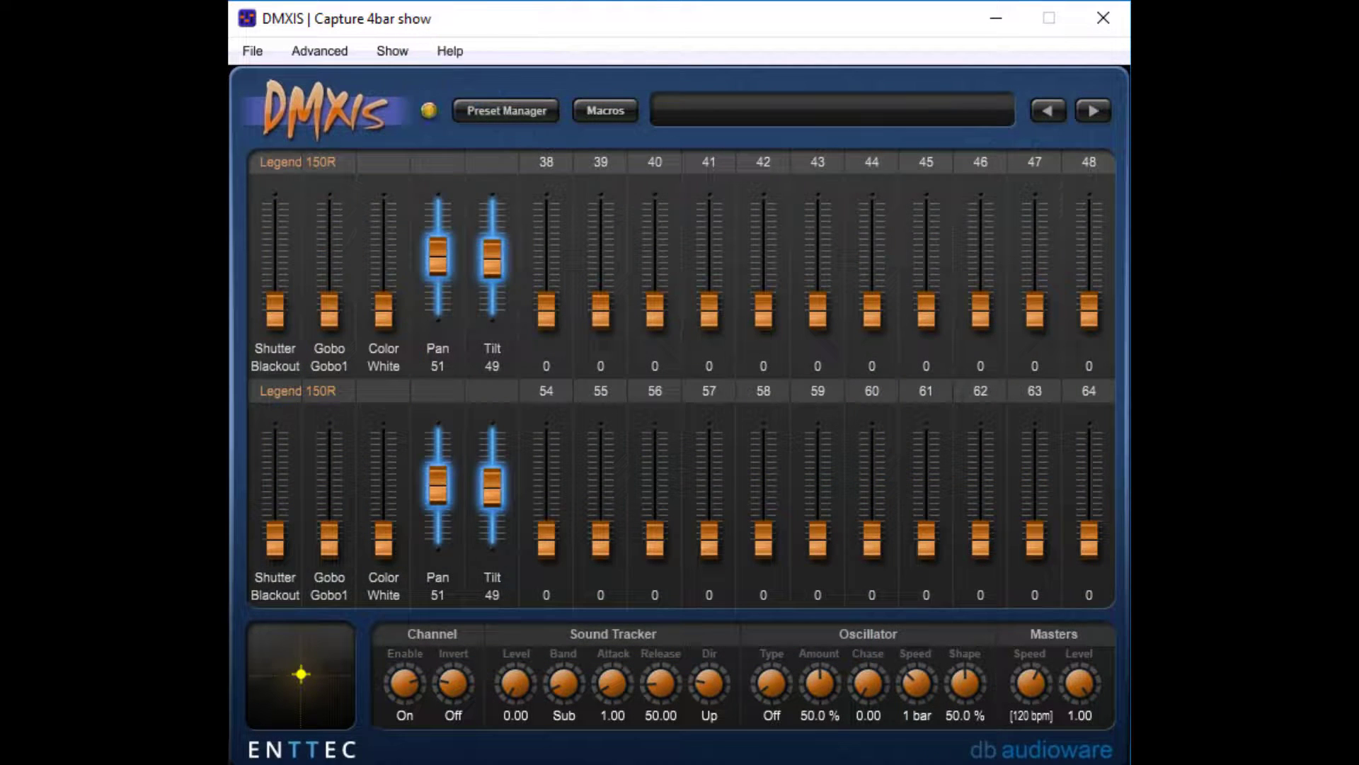
# - Browse the Macros menu to Shapes > Basic Shapes to list the available movement shapes
pyautogui.click(604, 106)
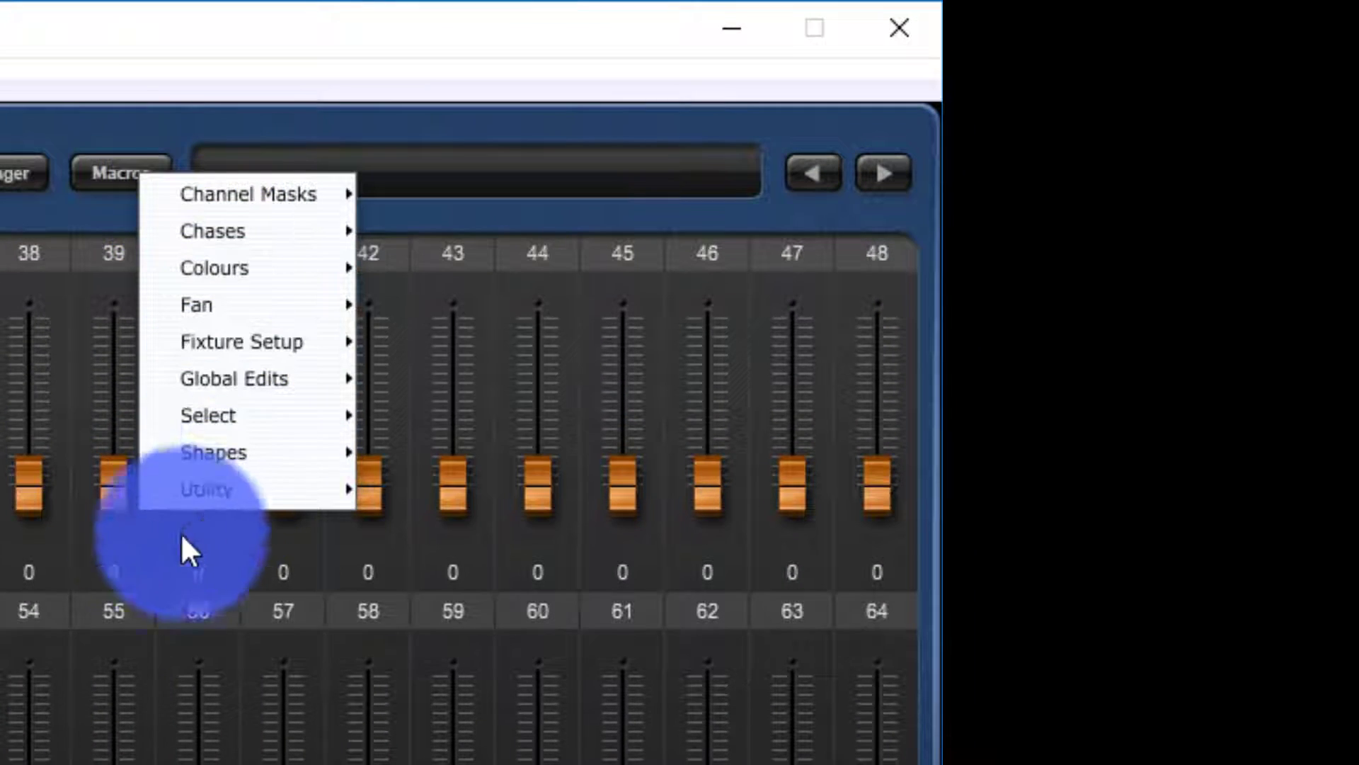
pyautogui.moveTo(227, 263)
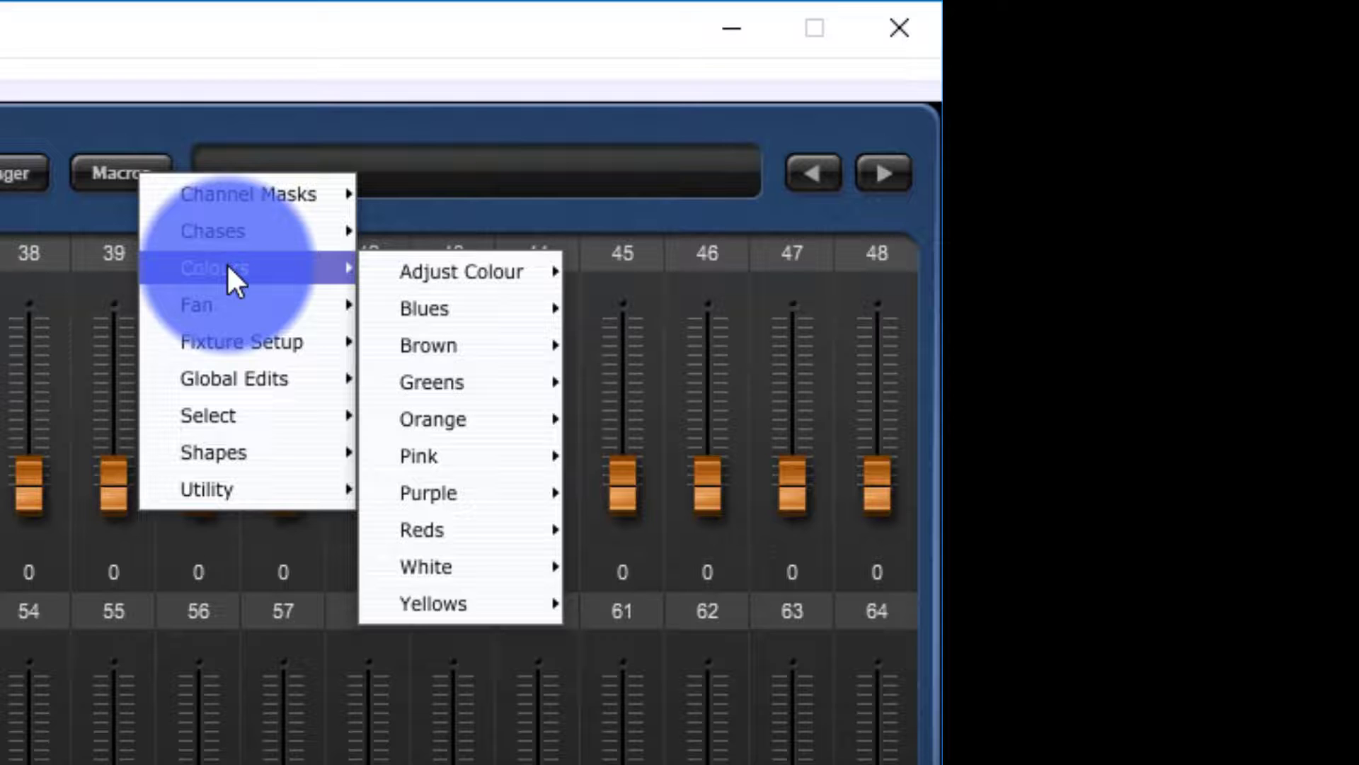
pyautogui.moveTo(236, 237)
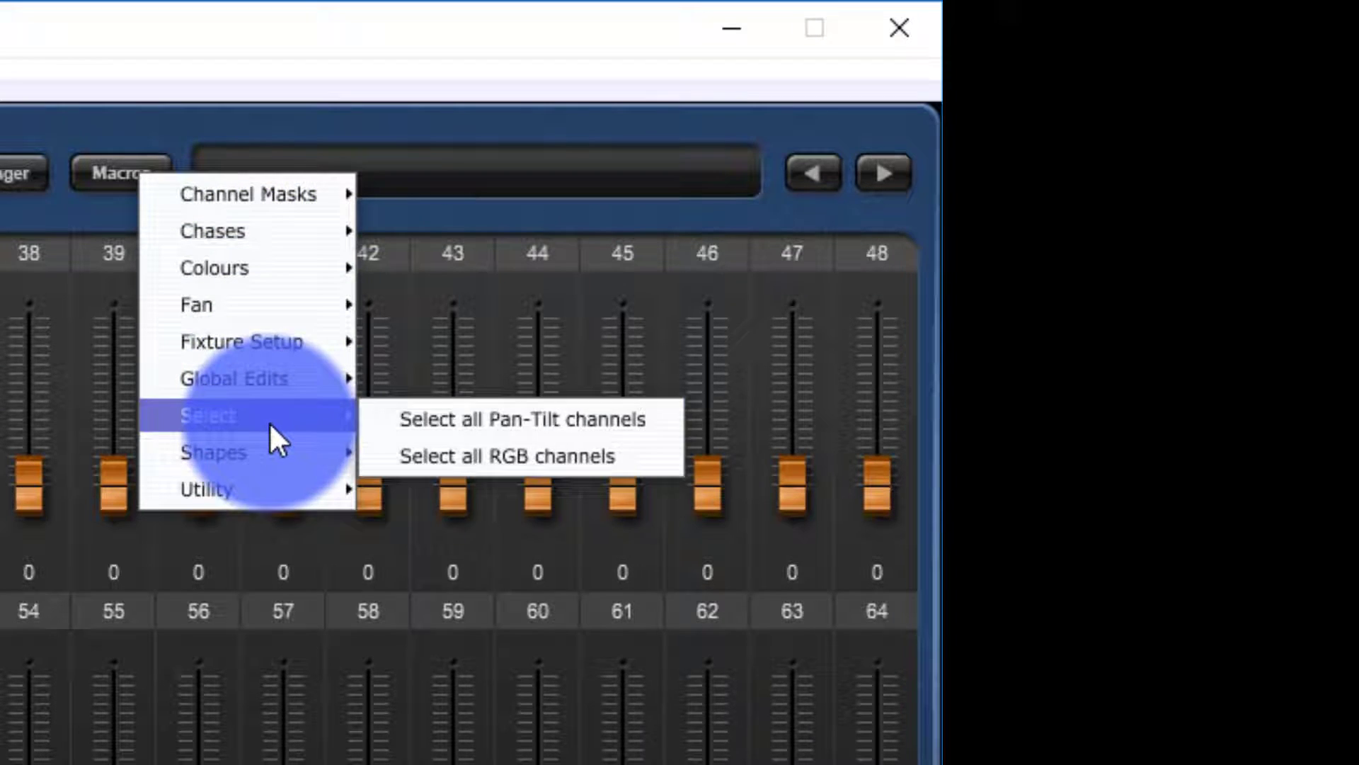
pyautogui.moveTo(276, 441)
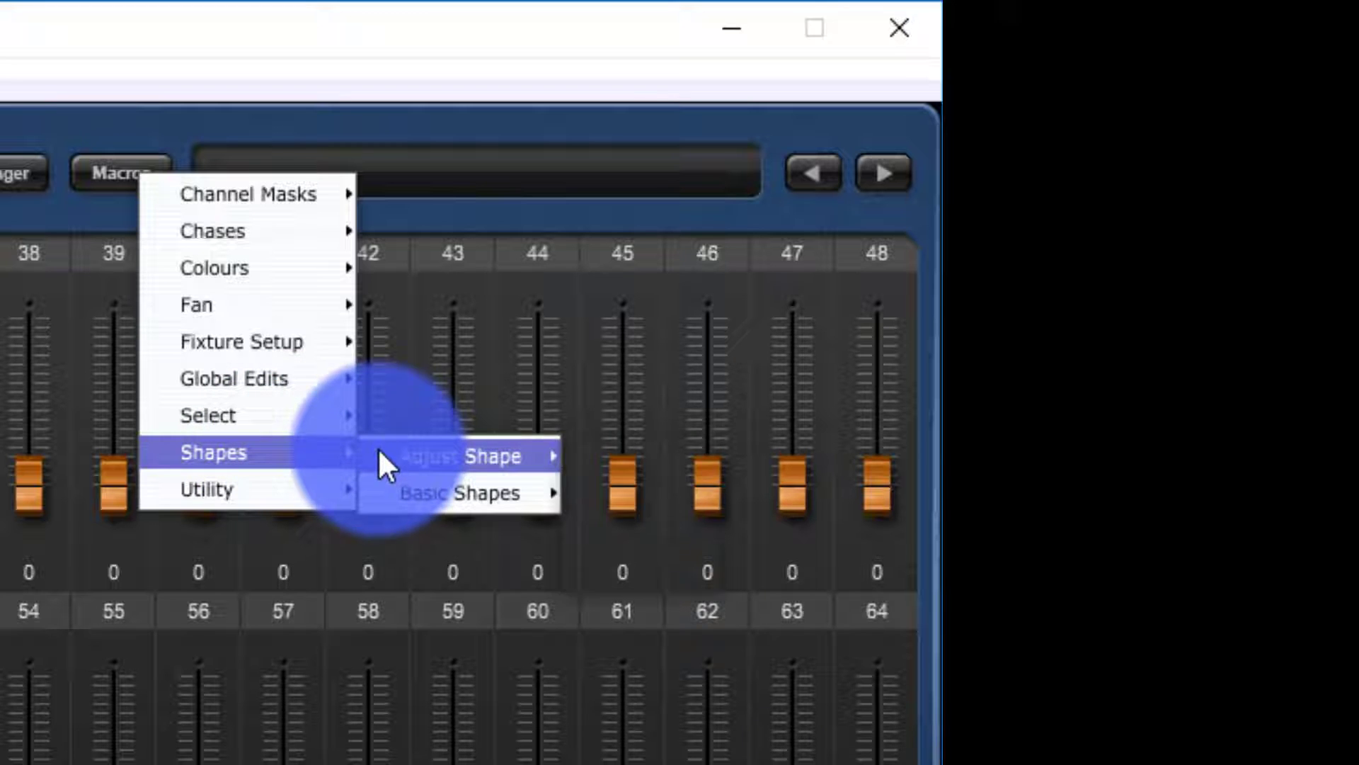
pyautogui.moveTo(382, 459)
pyautogui.moveTo(420, 484)
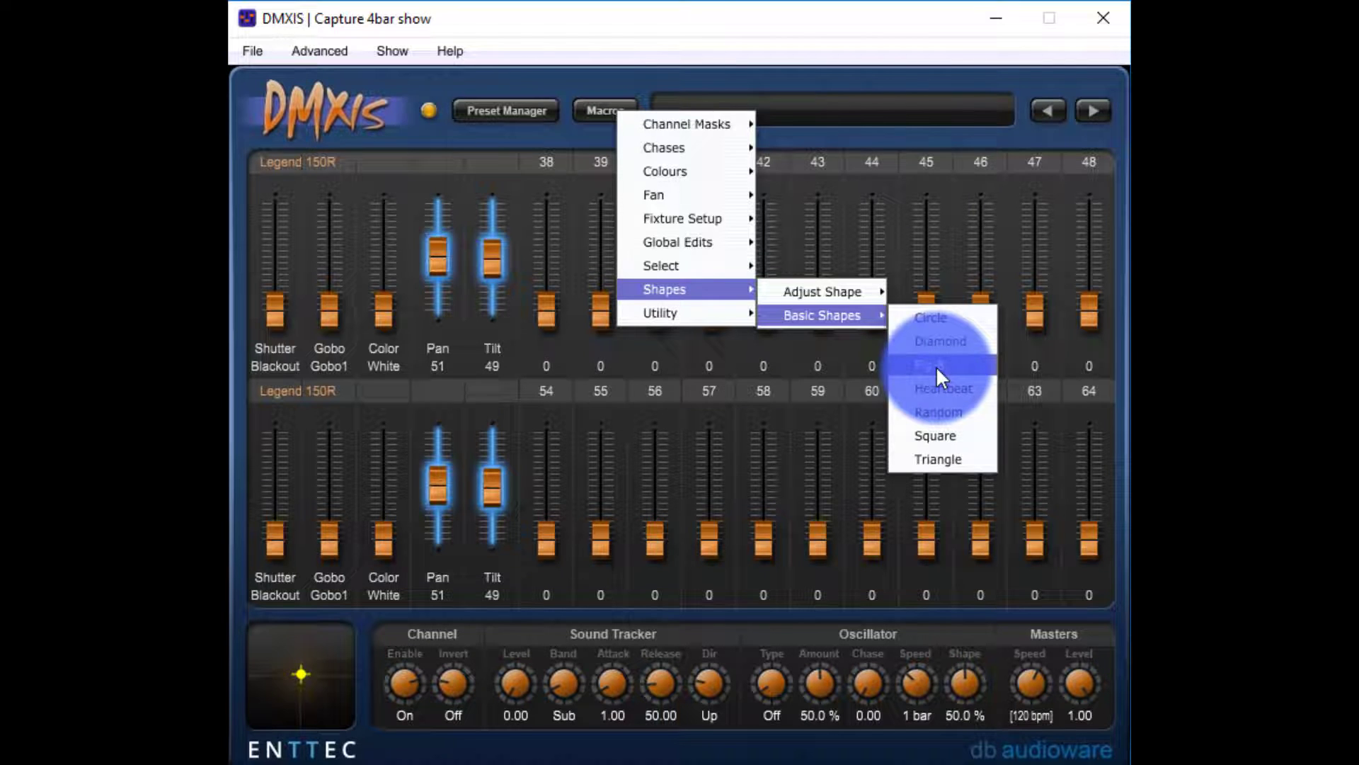
# - Apply the Fig-8 shape to Pan and Tilt and add a Phase adjustment
pyautogui.click(936, 365)
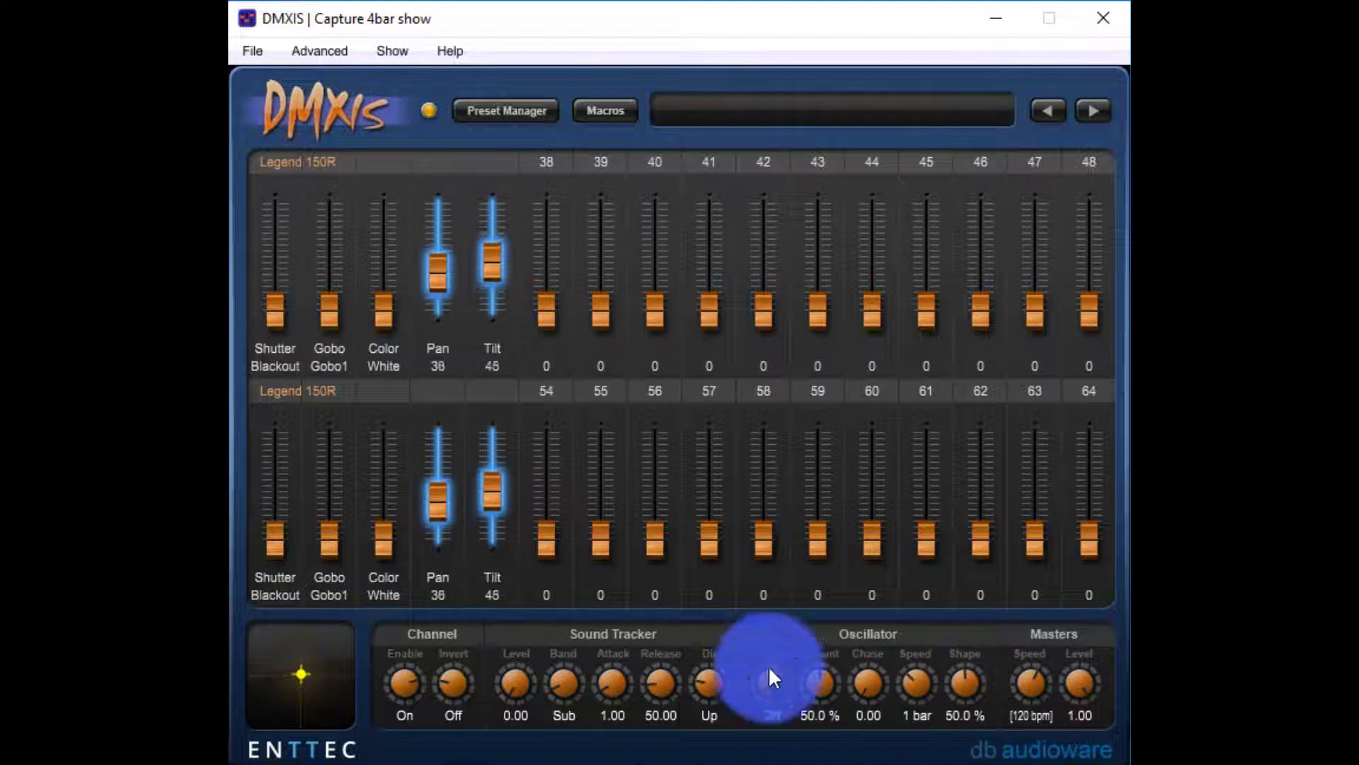
pyautogui.click(589, 103)
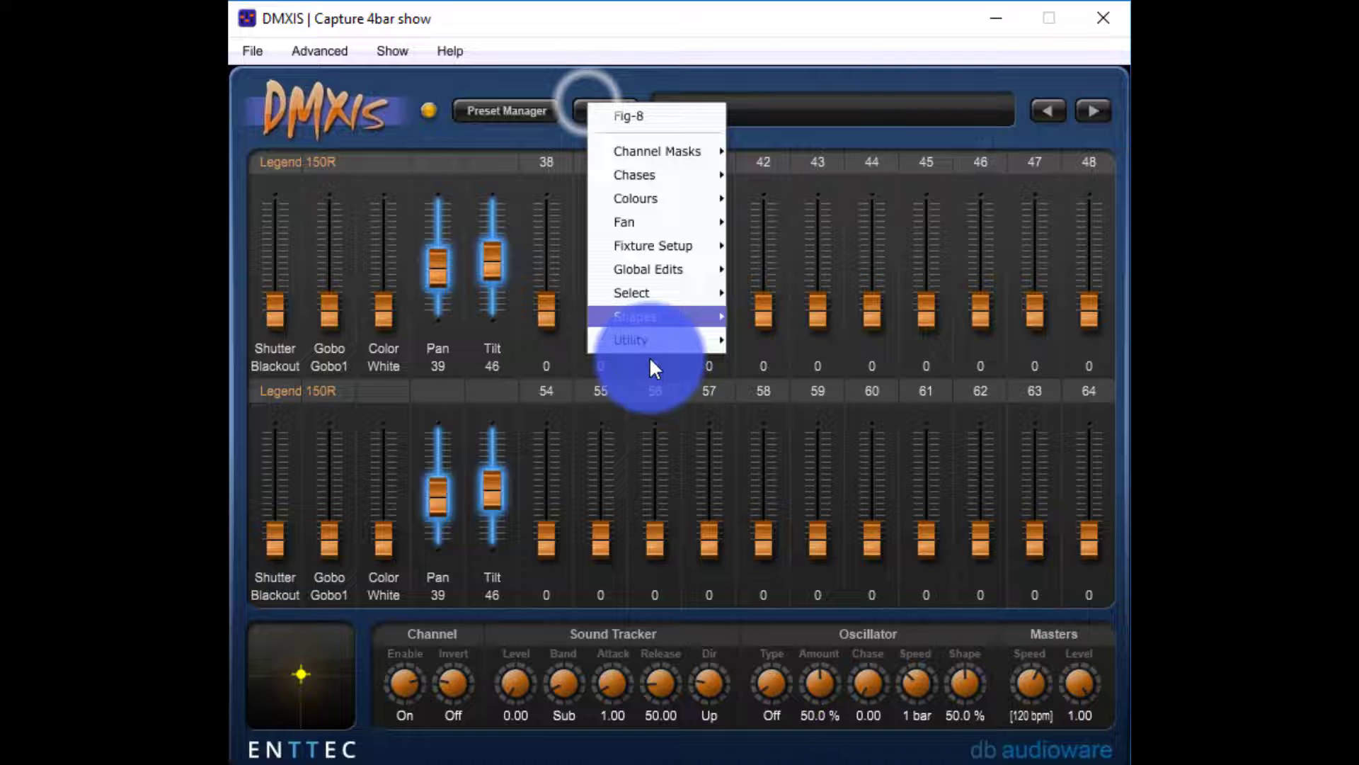
pyautogui.moveTo(656, 320)
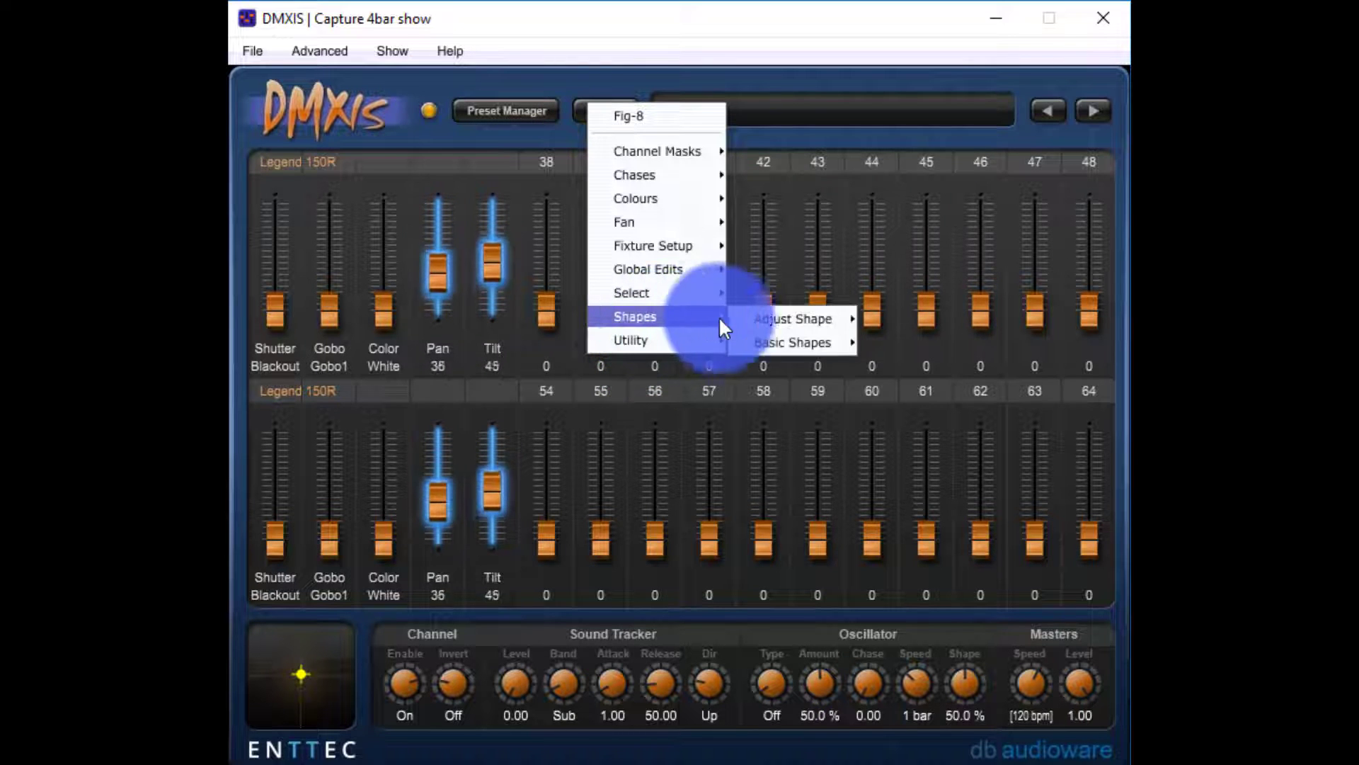
pyautogui.moveTo(772, 317)
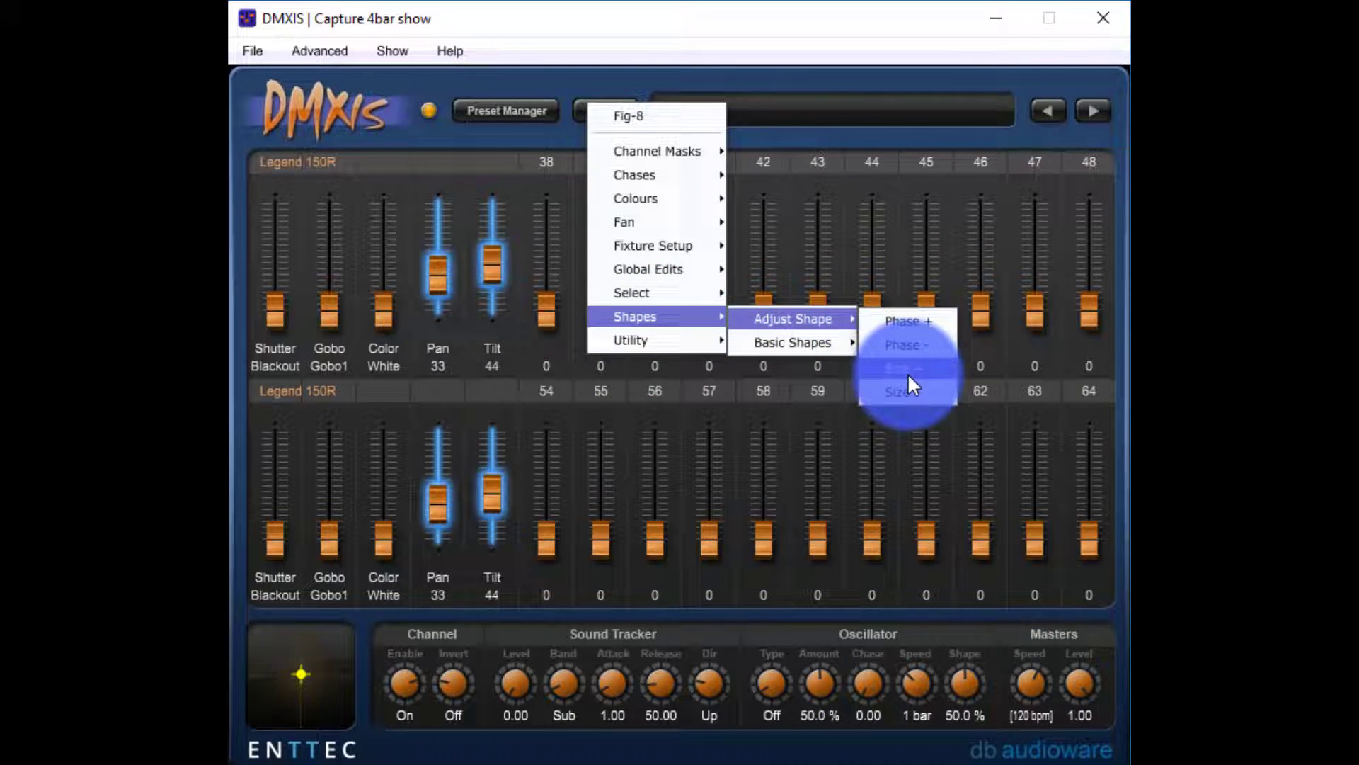
pyautogui.click(908, 324)
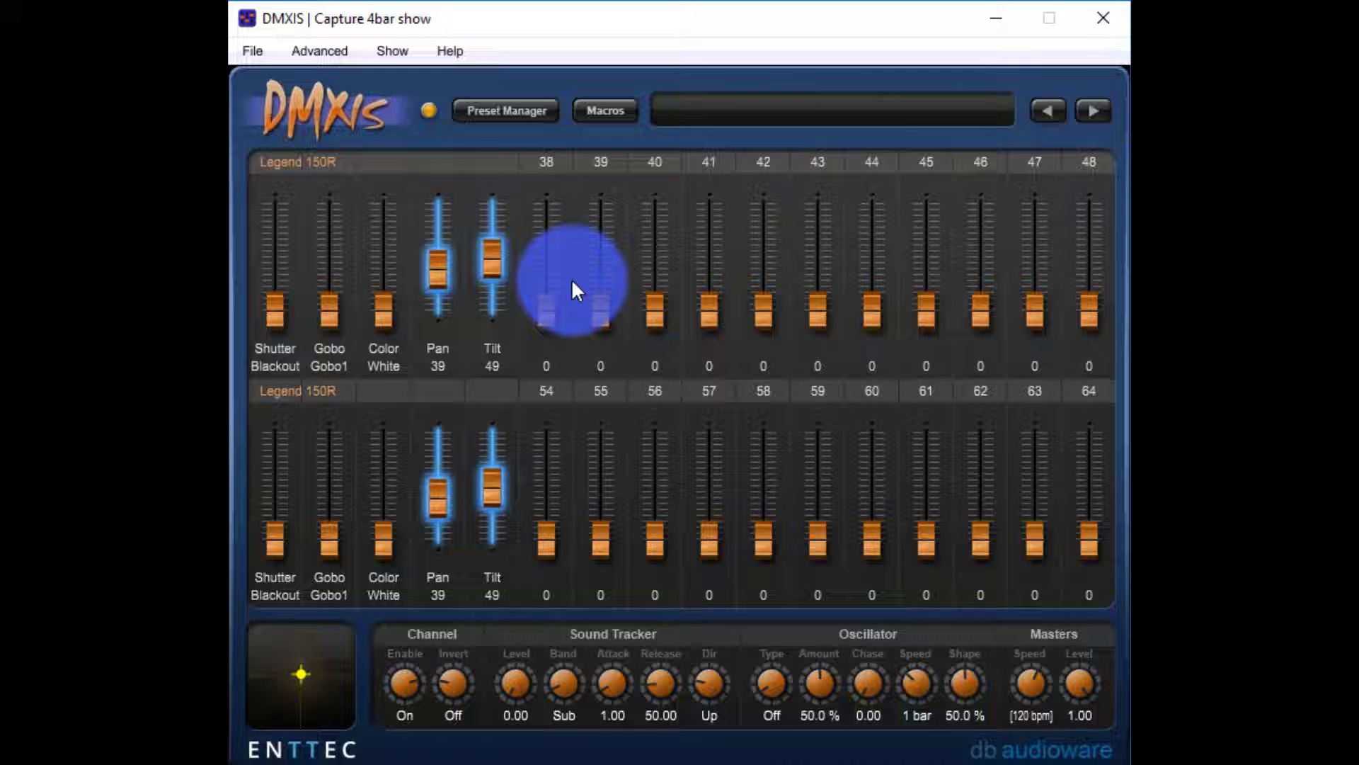
# - Clear the Pan/Tilt selection and page forward to raw channels 65–96
pyautogui.click(360, 105)
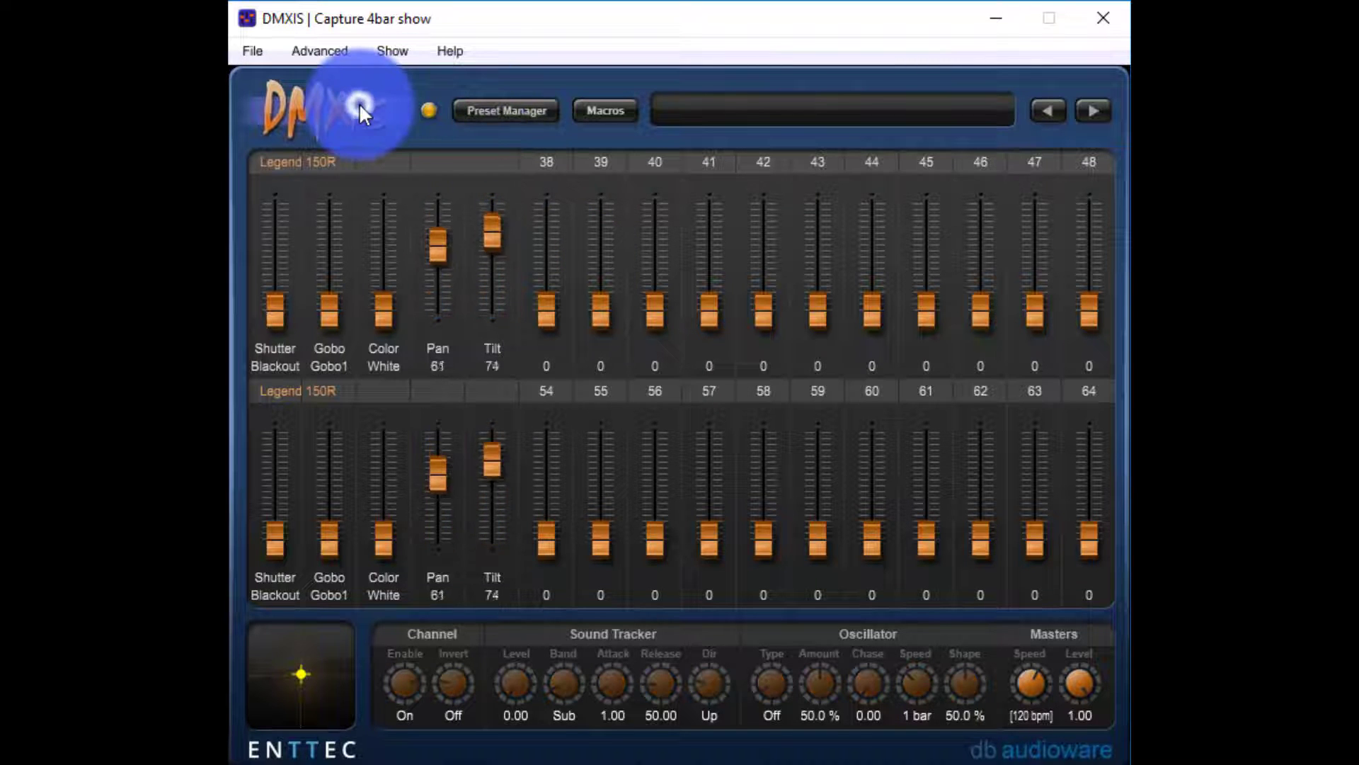
pyautogui.click(1049, 111)
pyautogui.click(1091, 111)
pyautogui.click(1091, 112)
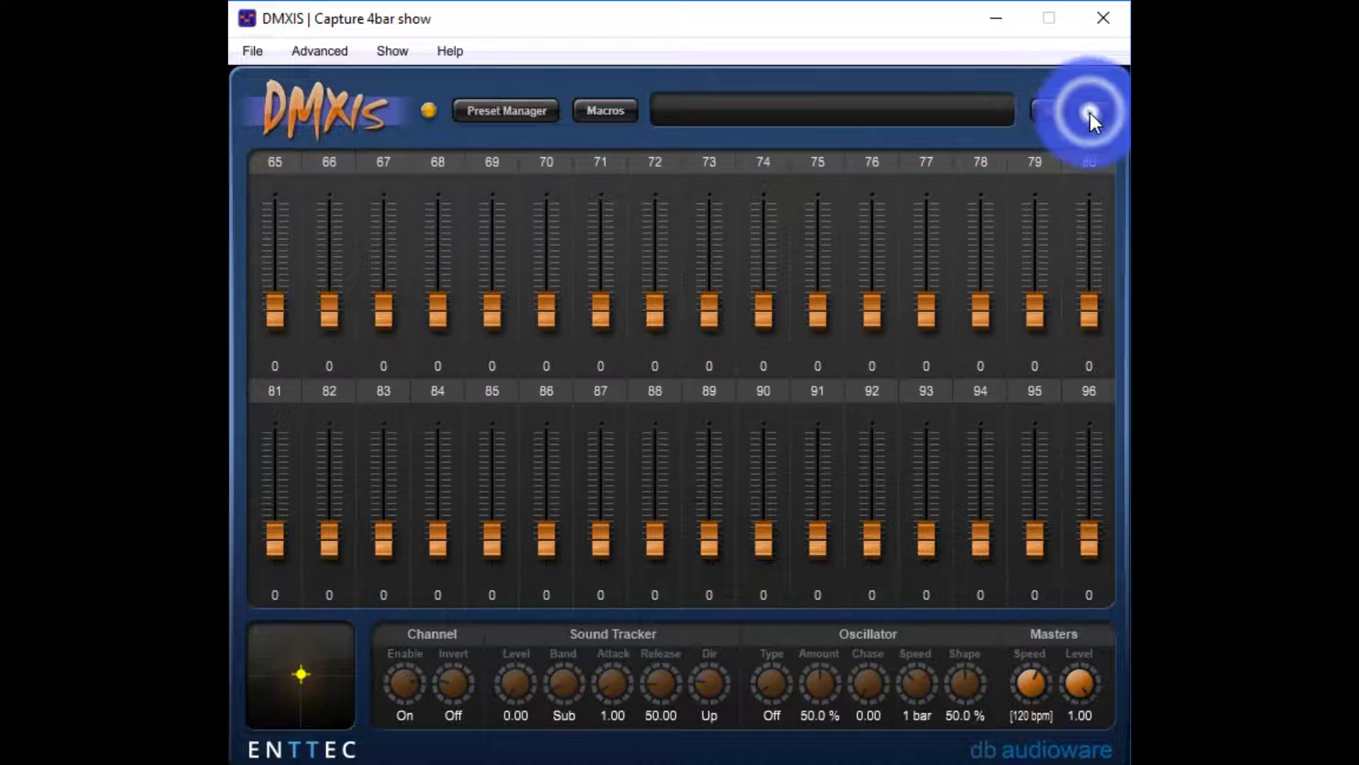
# - From channel 65's Fixture Library menu, browse the DmxLibrary, ACME and Chauvet folders
pyautogui.rightClick(279, 304)
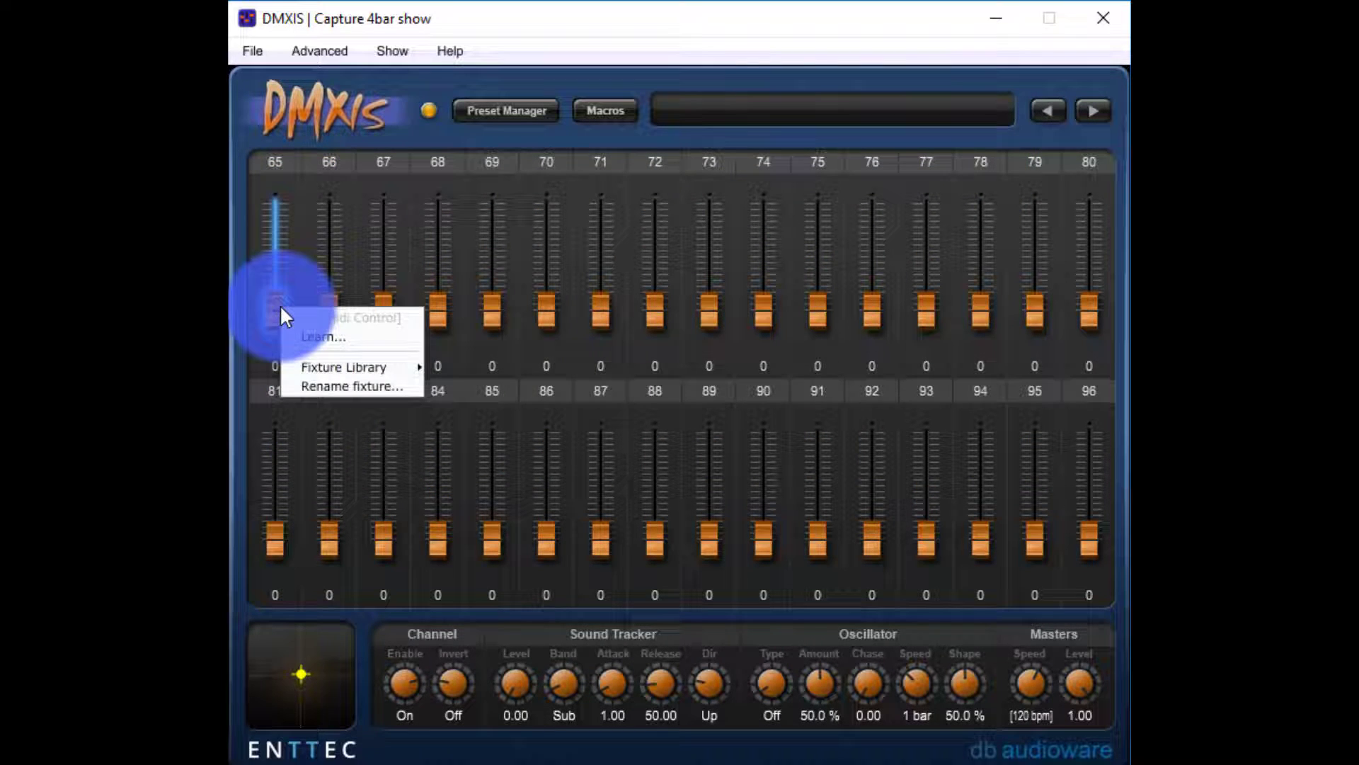
pyautogui.click(334, 370)
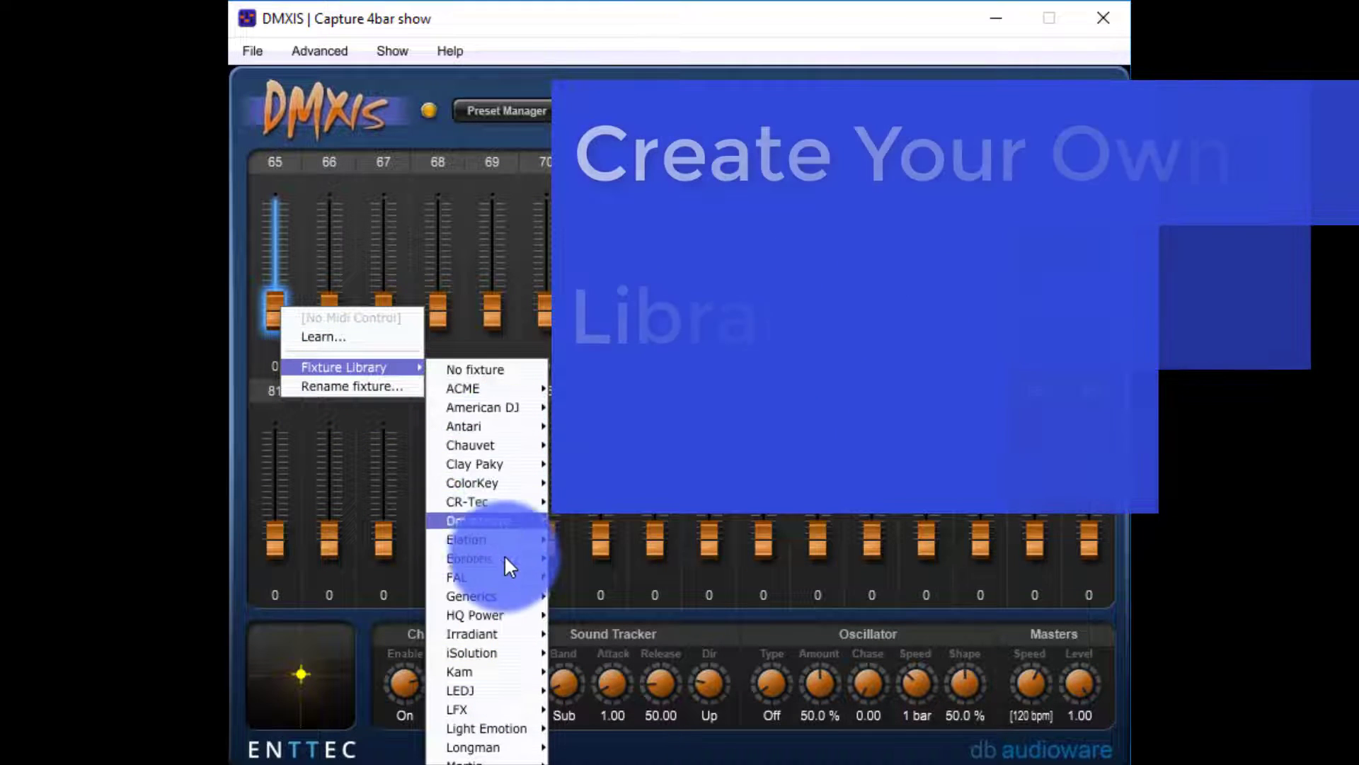
pyautogui.click(511, 520)
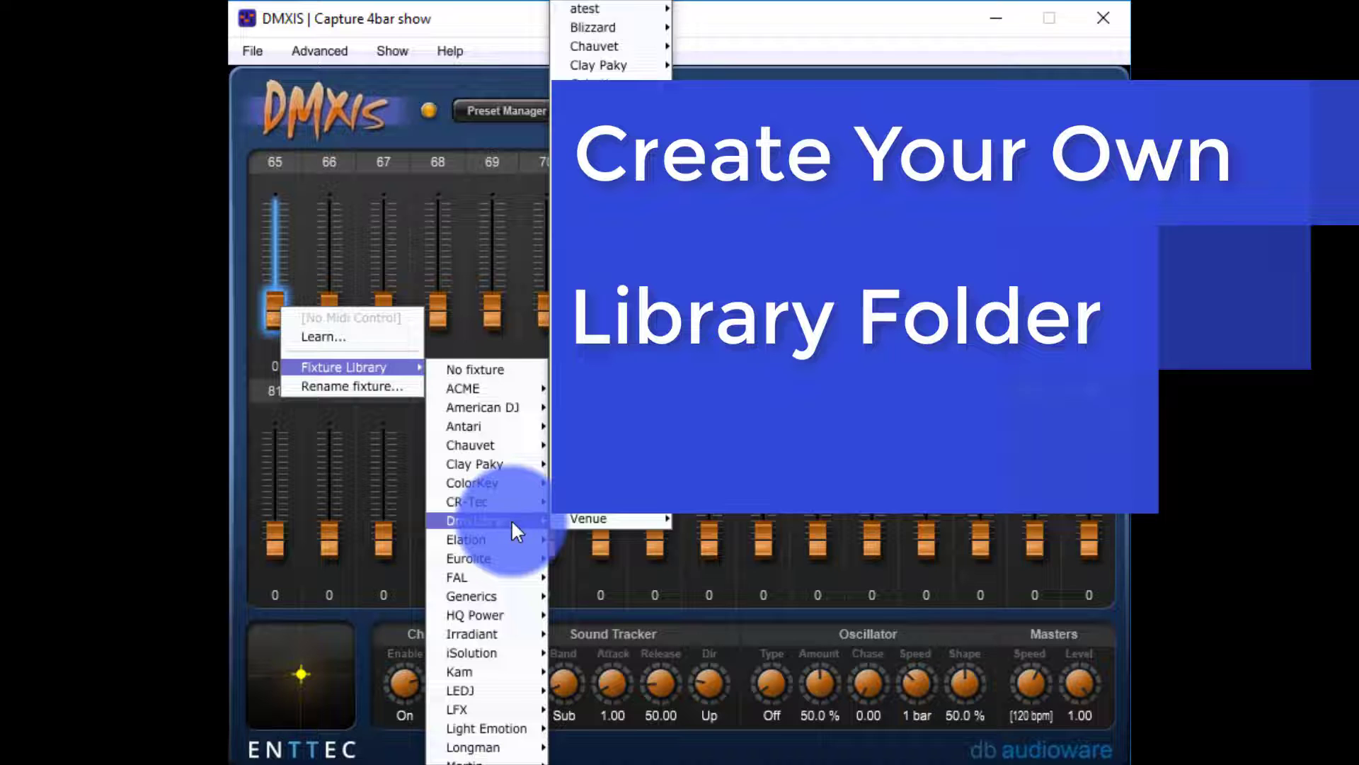
pyautogui.click(480, 394)
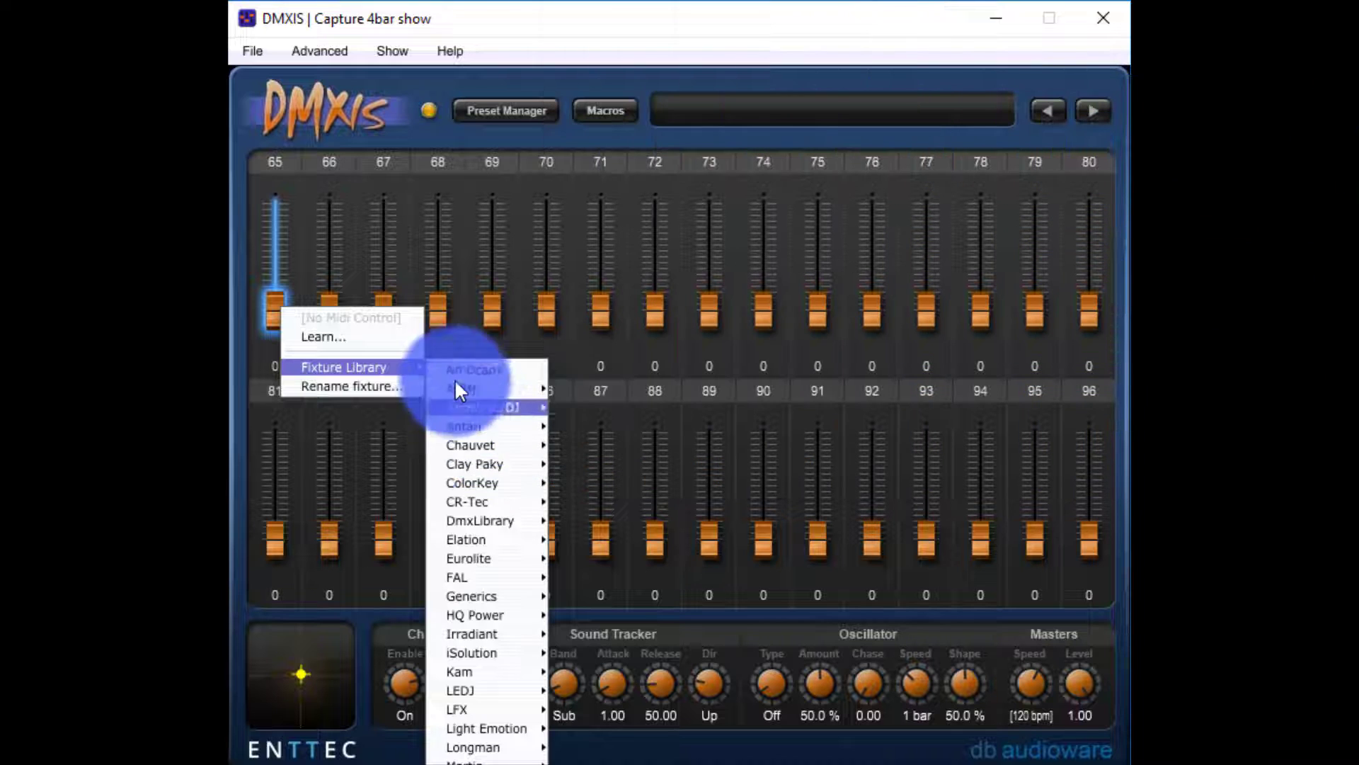
pyautogui.moveTo(412, 367)
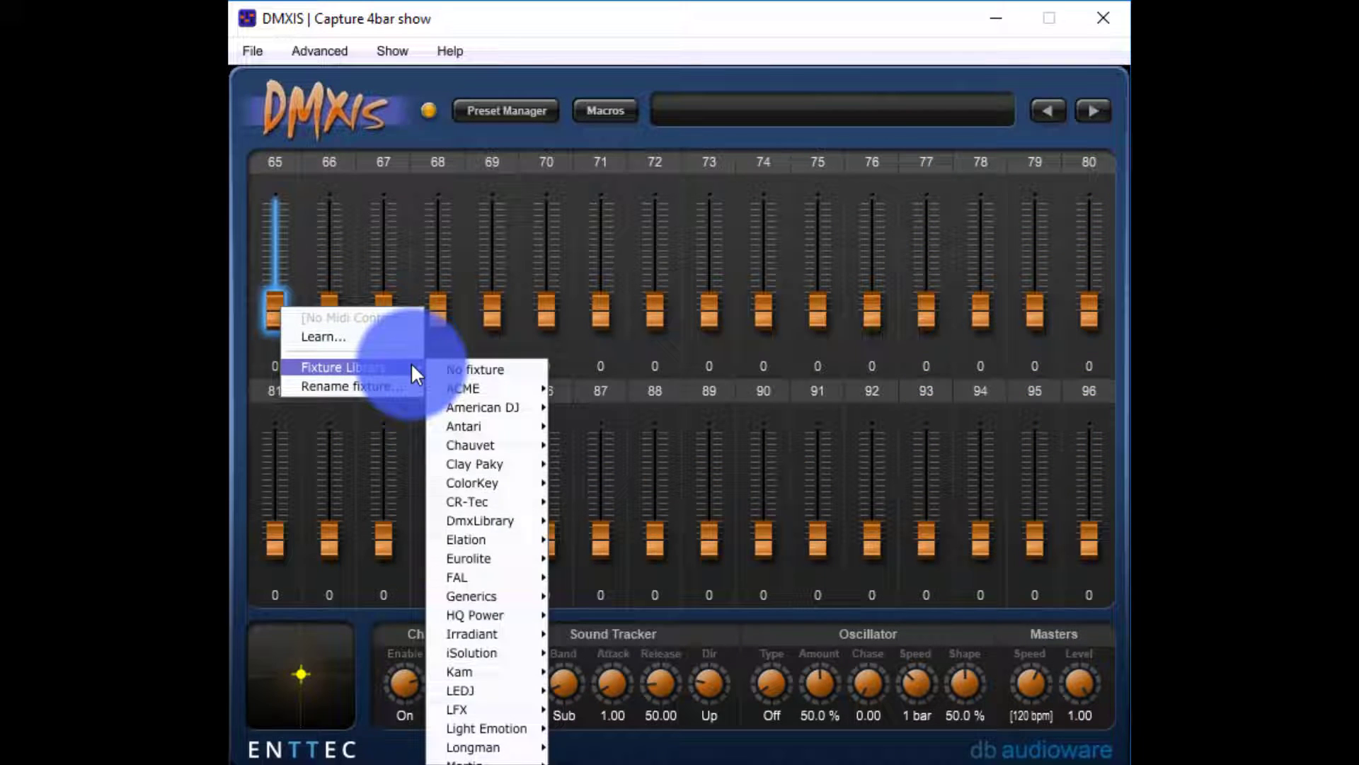
pyautogui.moveTo(512, 393)
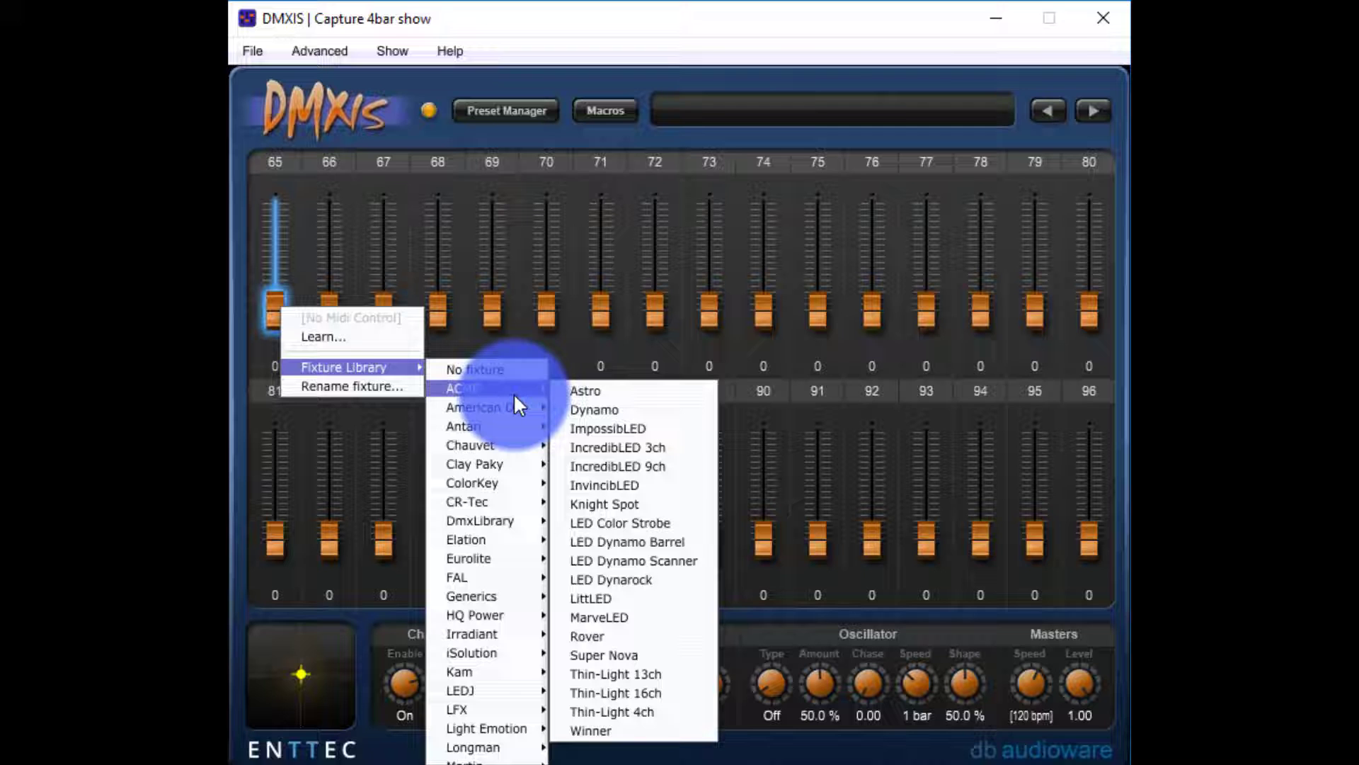
pyautogui.moveTo(489, 447)
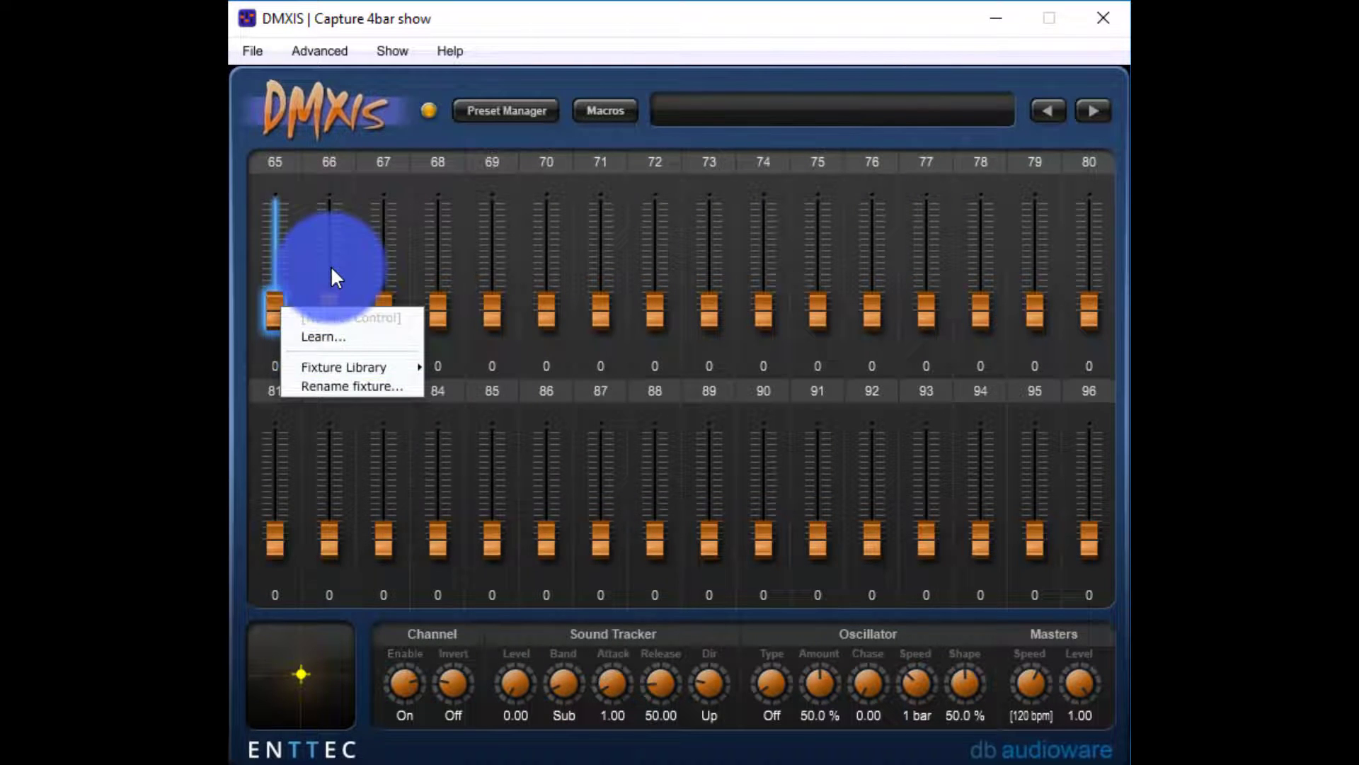
pyautogui.click(330, 265)
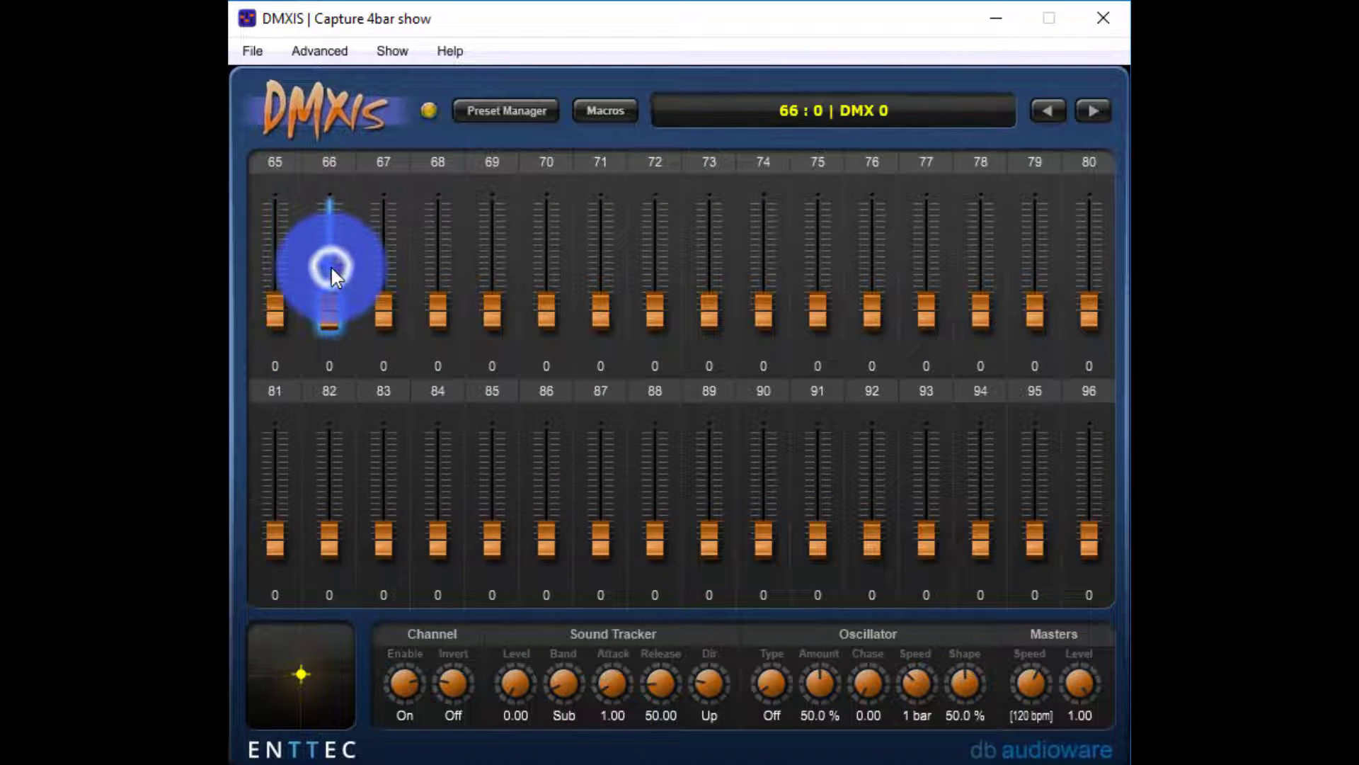
pyautogui.rightClick(285, 312)
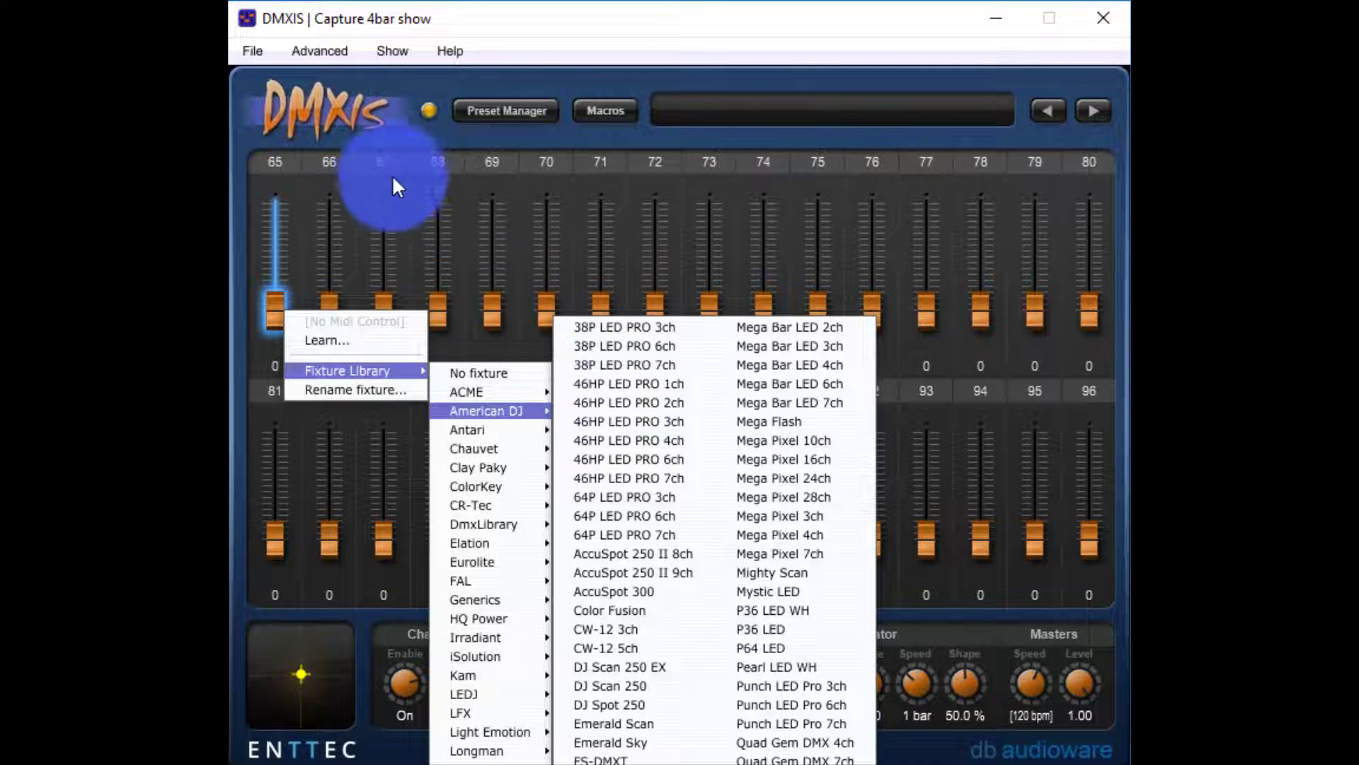
pyautogui.click(333, 78)
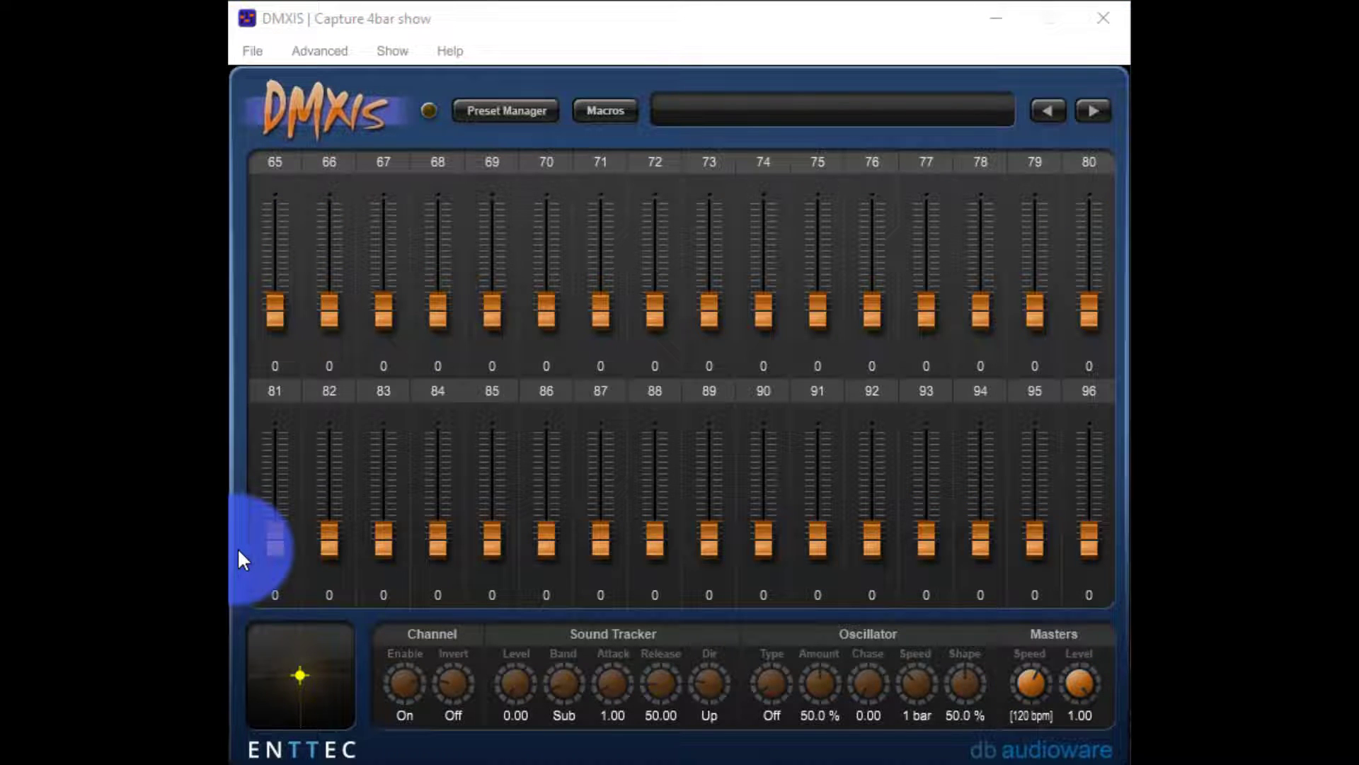
pyautogui.rightClick(270, 295)
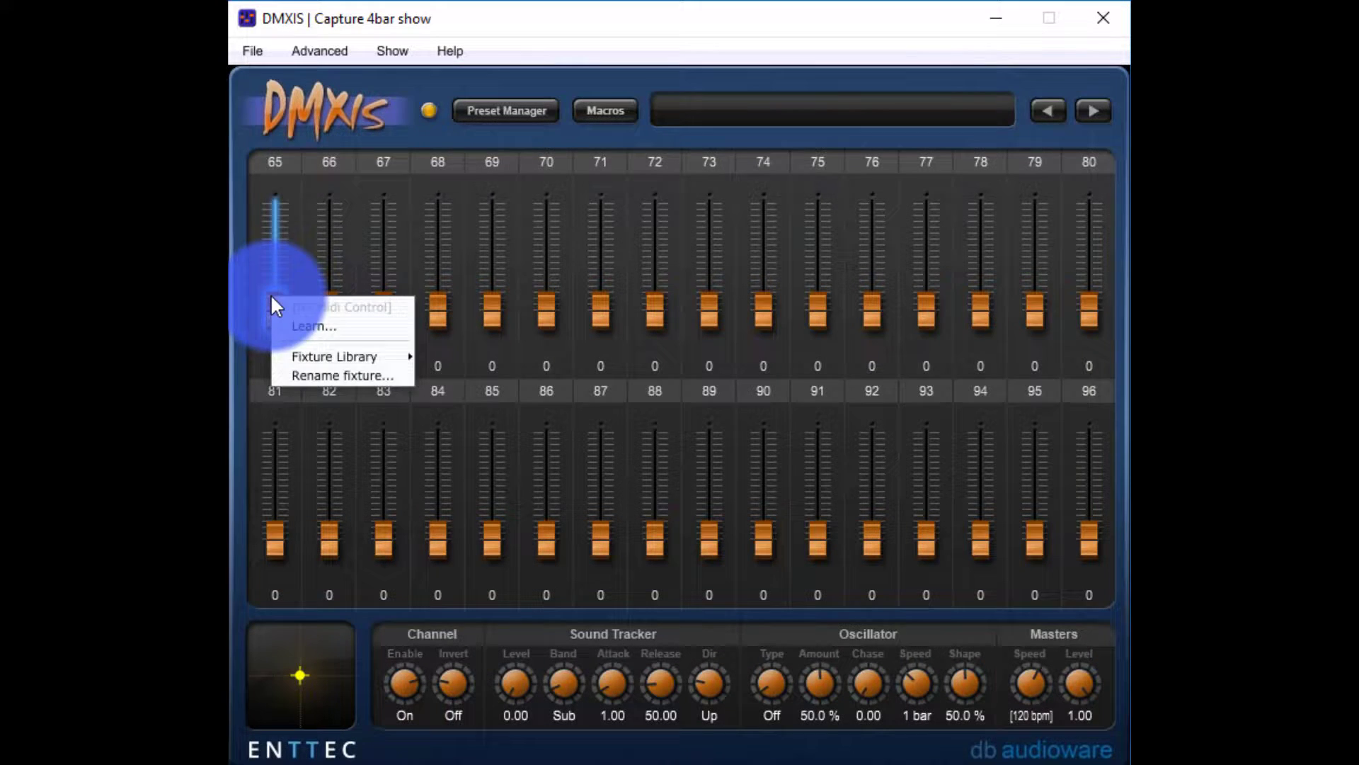
pyautogui.moveTo(329, 348)
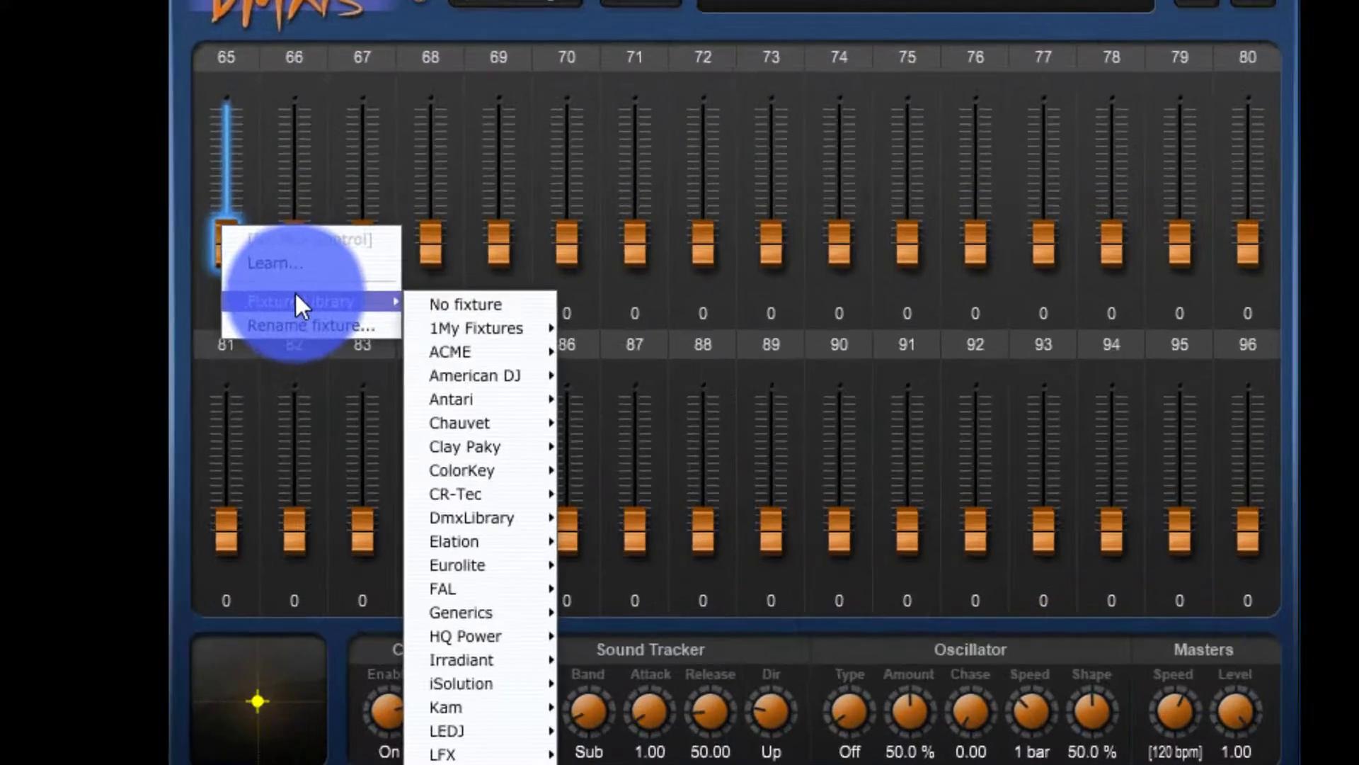
pyautogui.moveTo(478, 329)
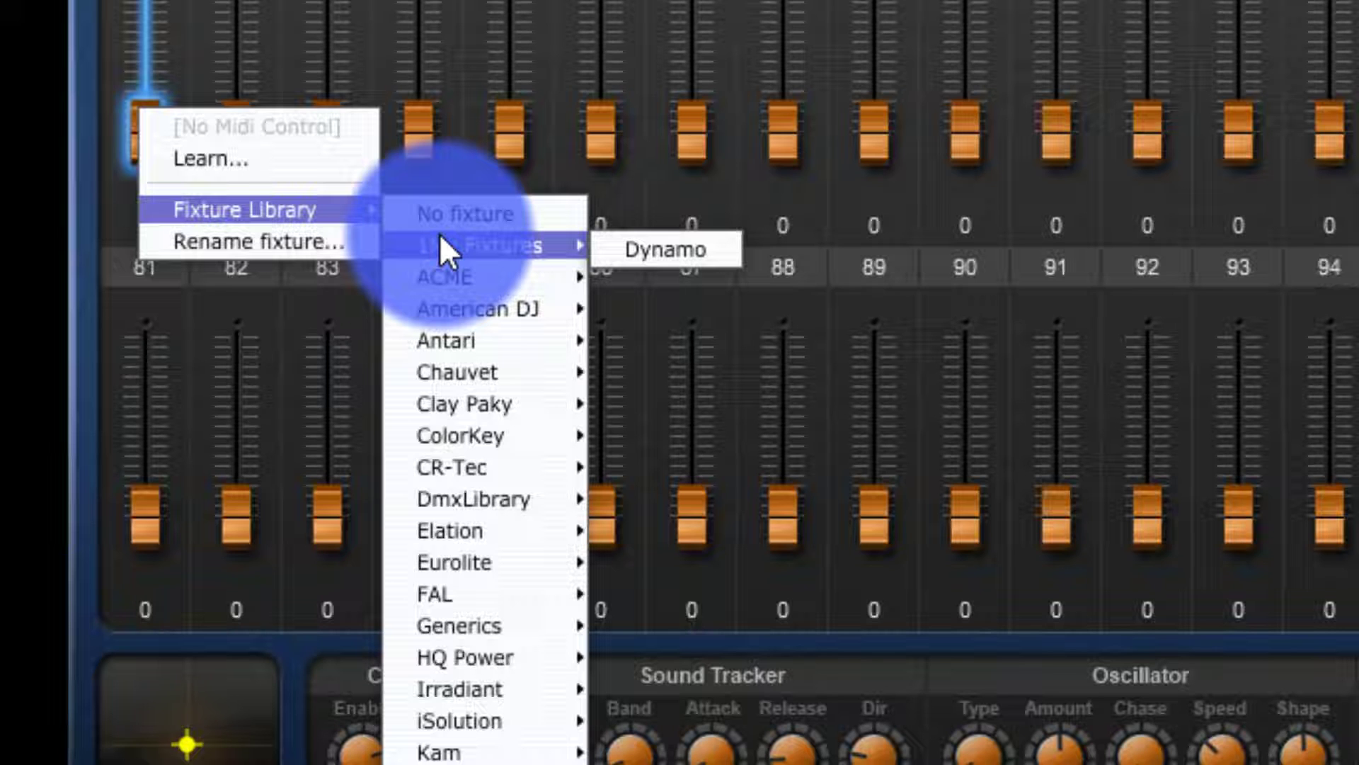
pyautogui.click(701, 249)
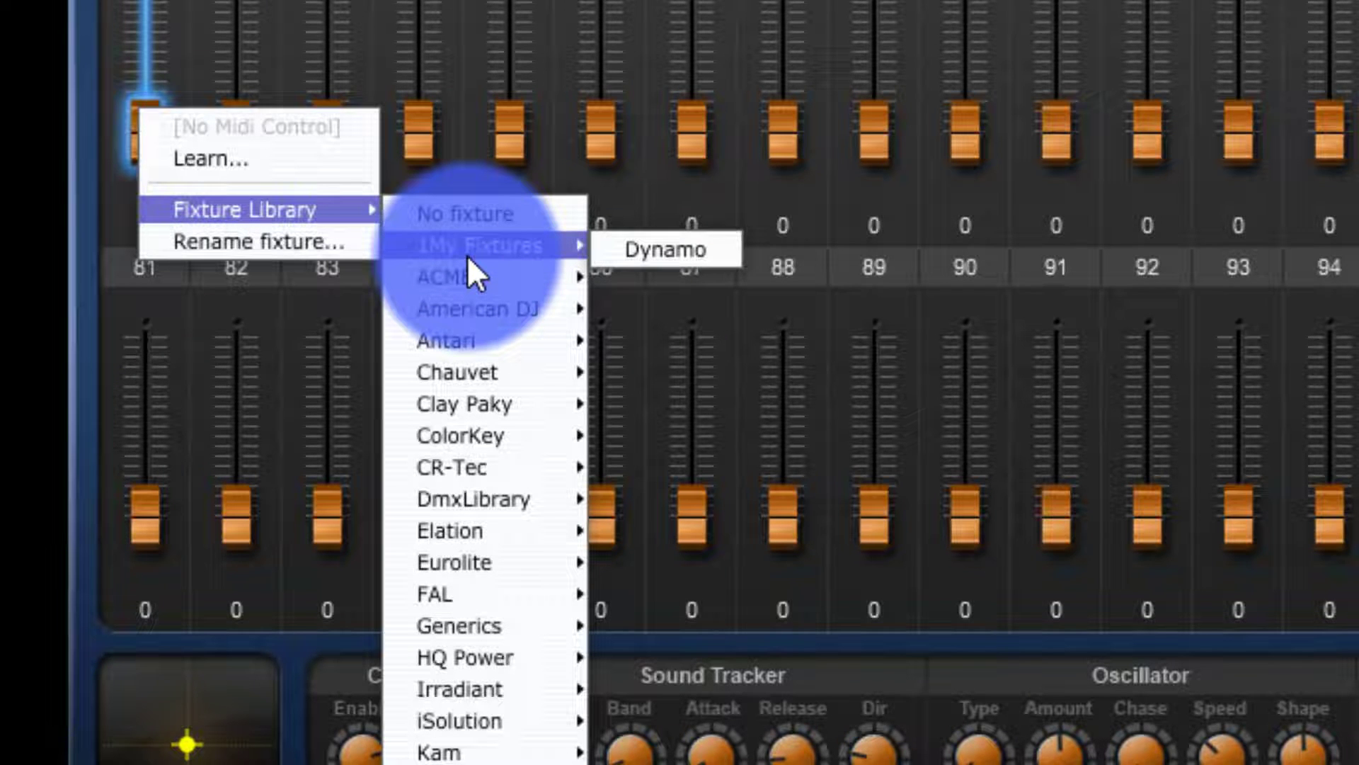
pyautogui.moveTo(459, 372)
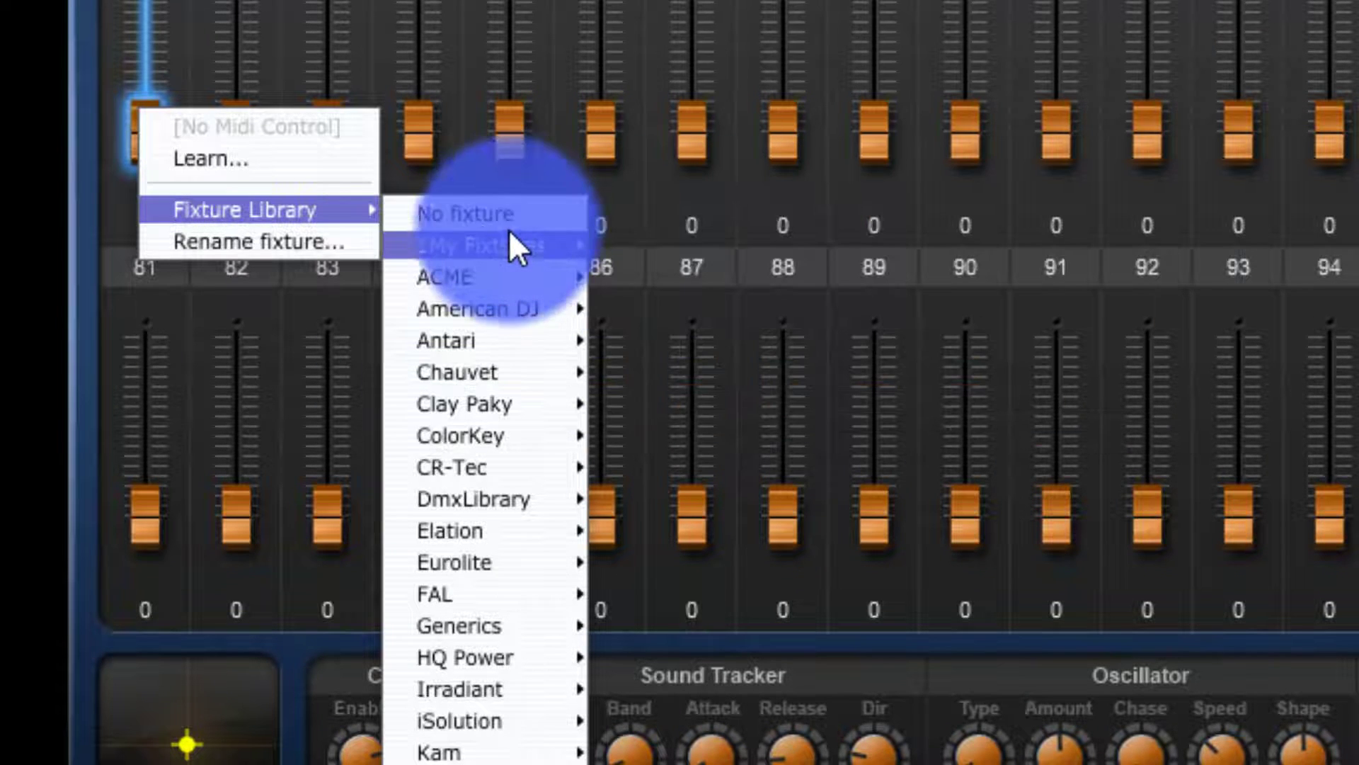
pyautogui.moveTo(515, 242)
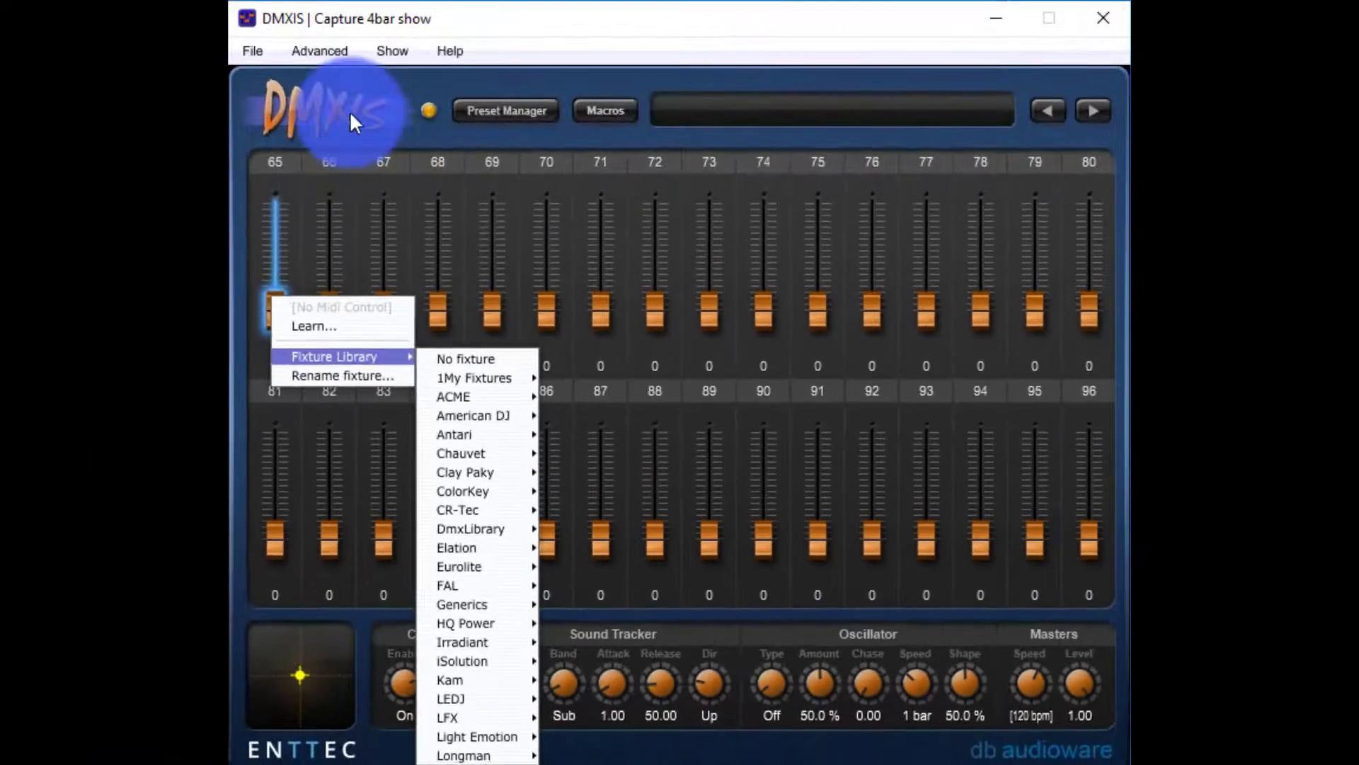
pyautogui.click(349, 111)
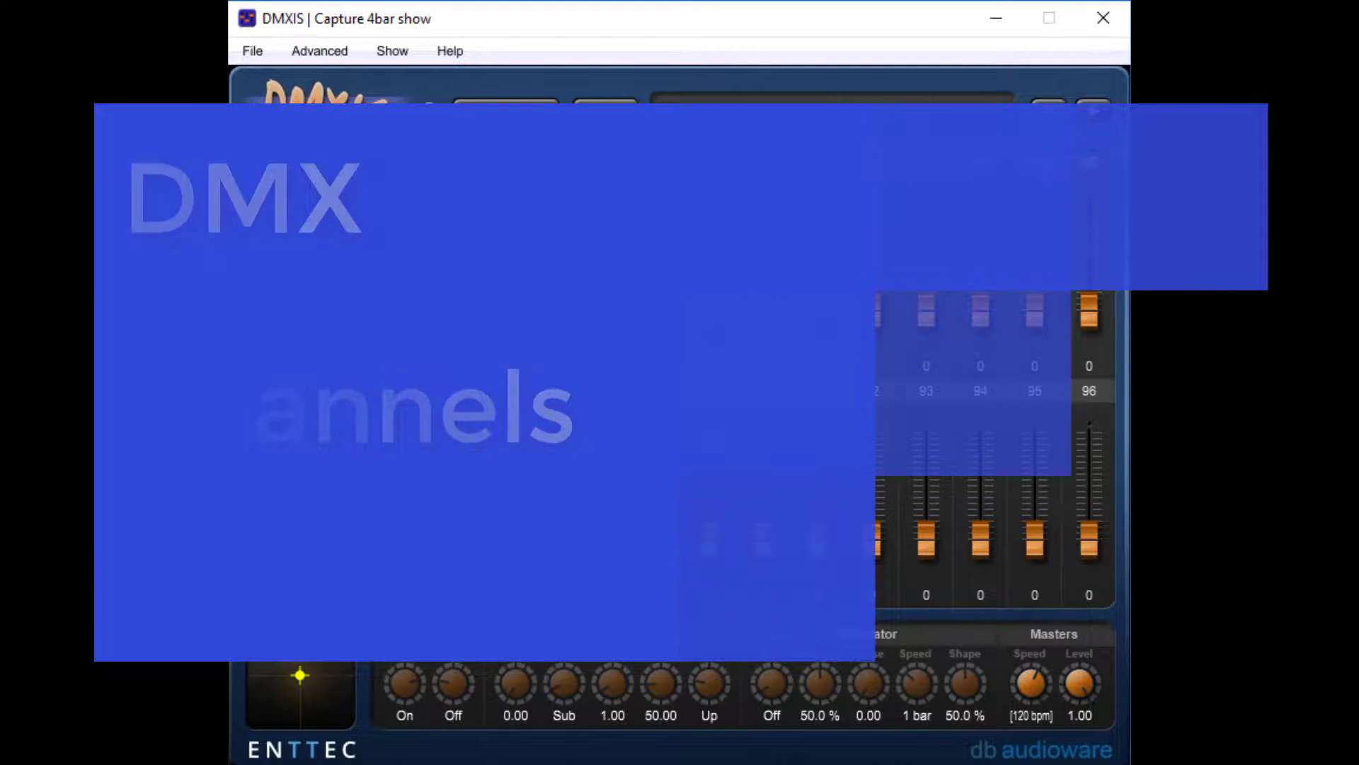
# - Patch the Dynamo fixture from 1My Fixtures onto channels 65–68
pyautogui.rightClick(274, 300)
pyautogui.moveTo(329, 360)
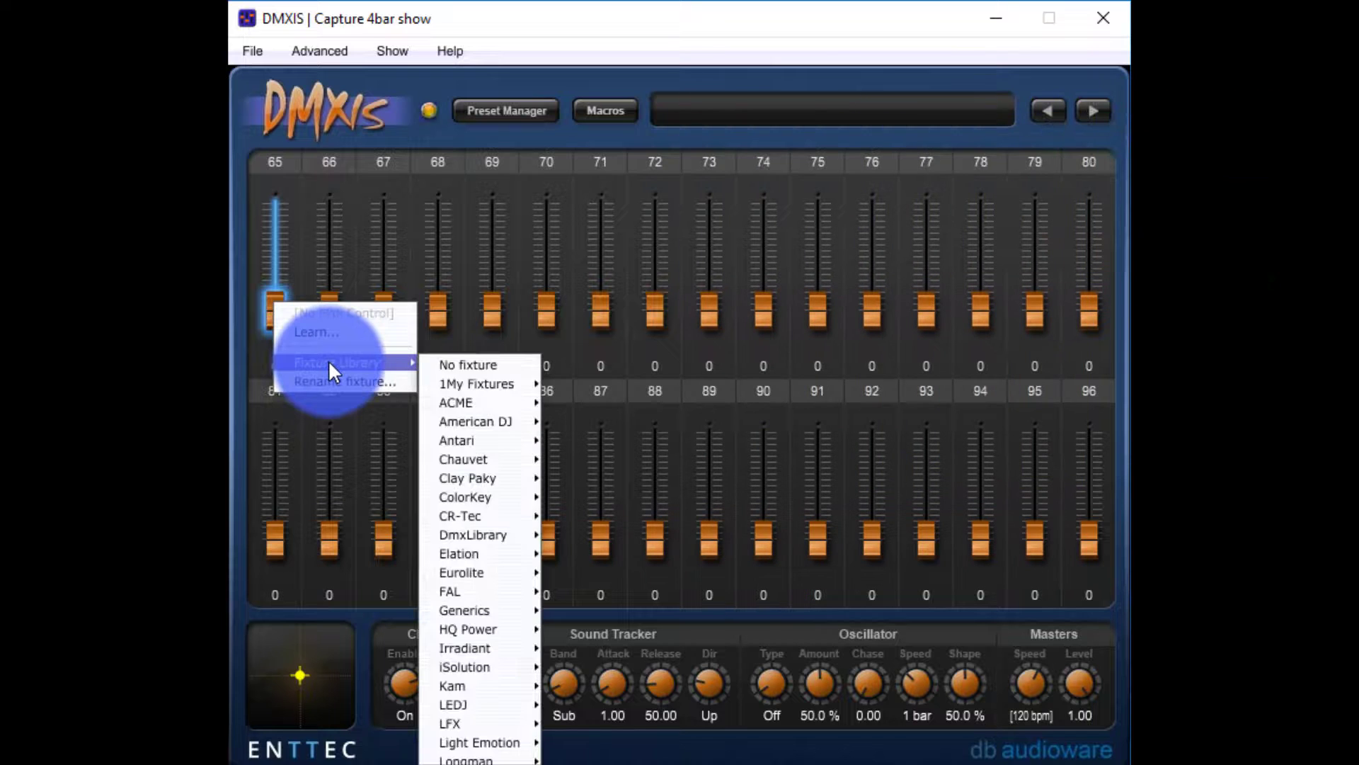
pyautogui.click(576, 384)
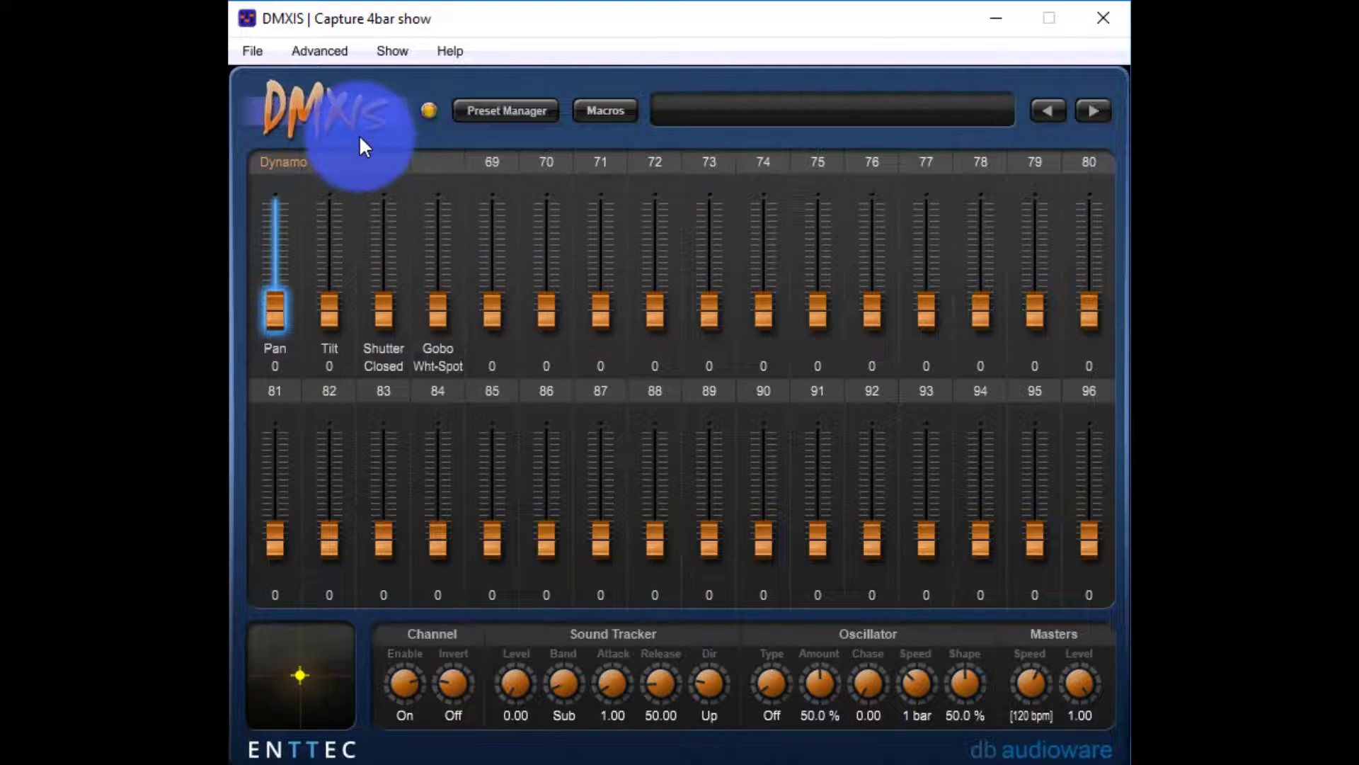
# - Test the Dynamo Tilt fader by raising it, then return it to 0
pyautogui.moveTo(328, 321); pyautogui.dragTo(342, 351)
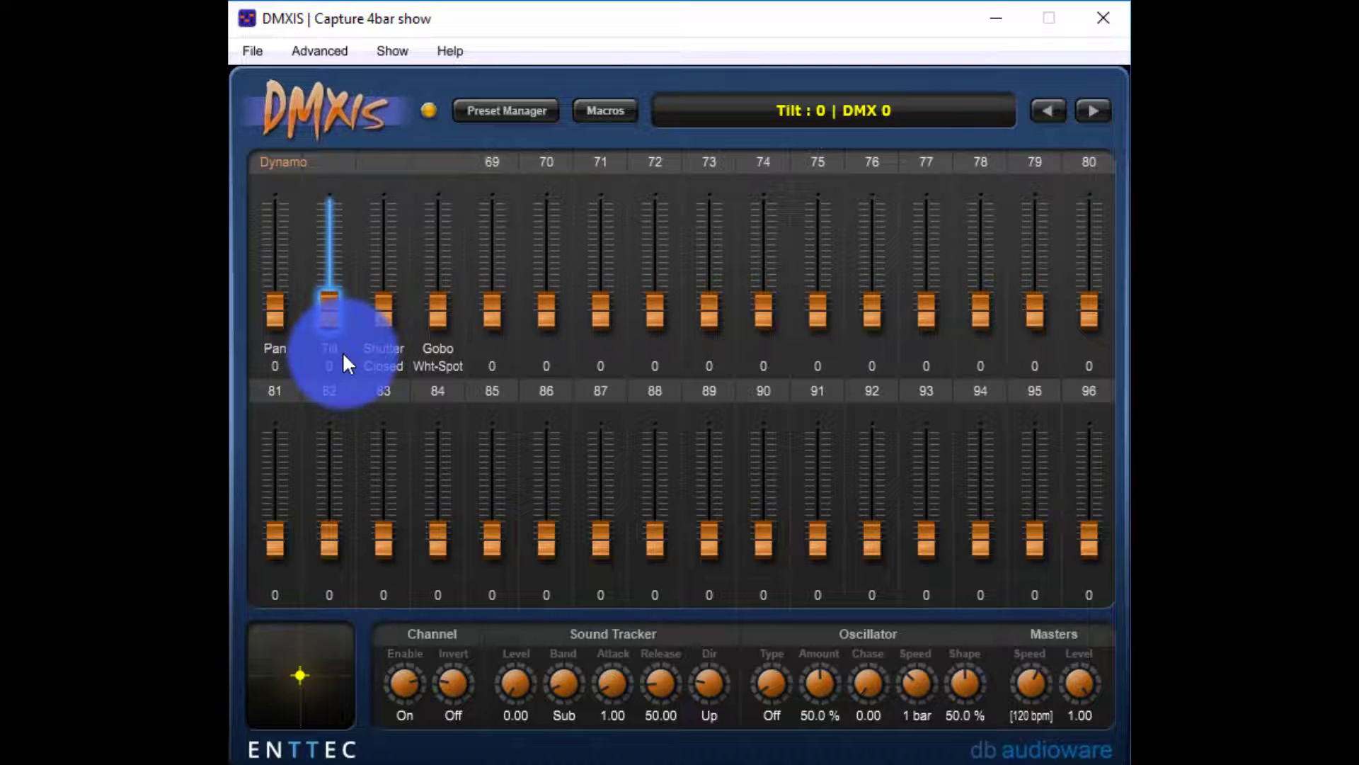
pyautogui.click(324, 135)
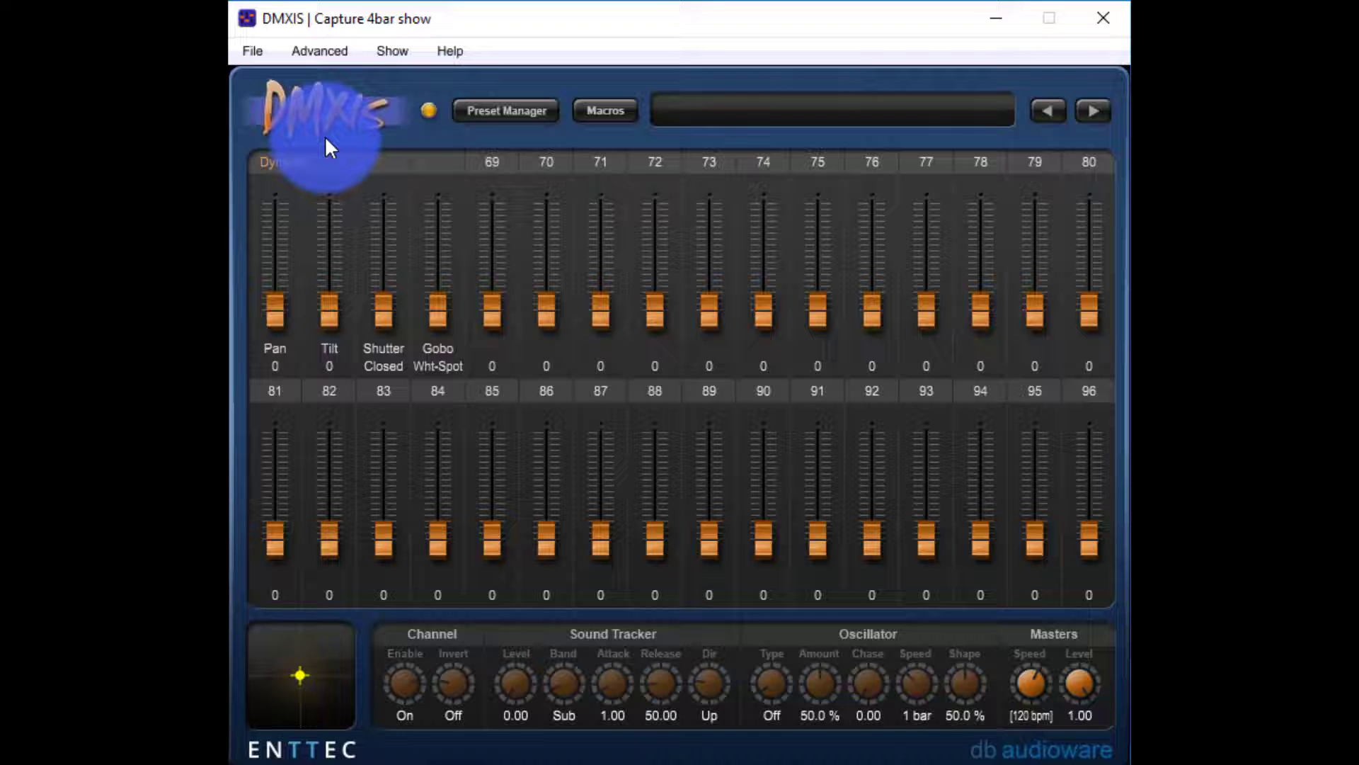
pyautogui.moveTo(325, 135); pyautogui.dragTo(1014, 329)
# - Raise raw channel 79 to 76 and dismiss its options menu
pyautogui.click(1040, 313)
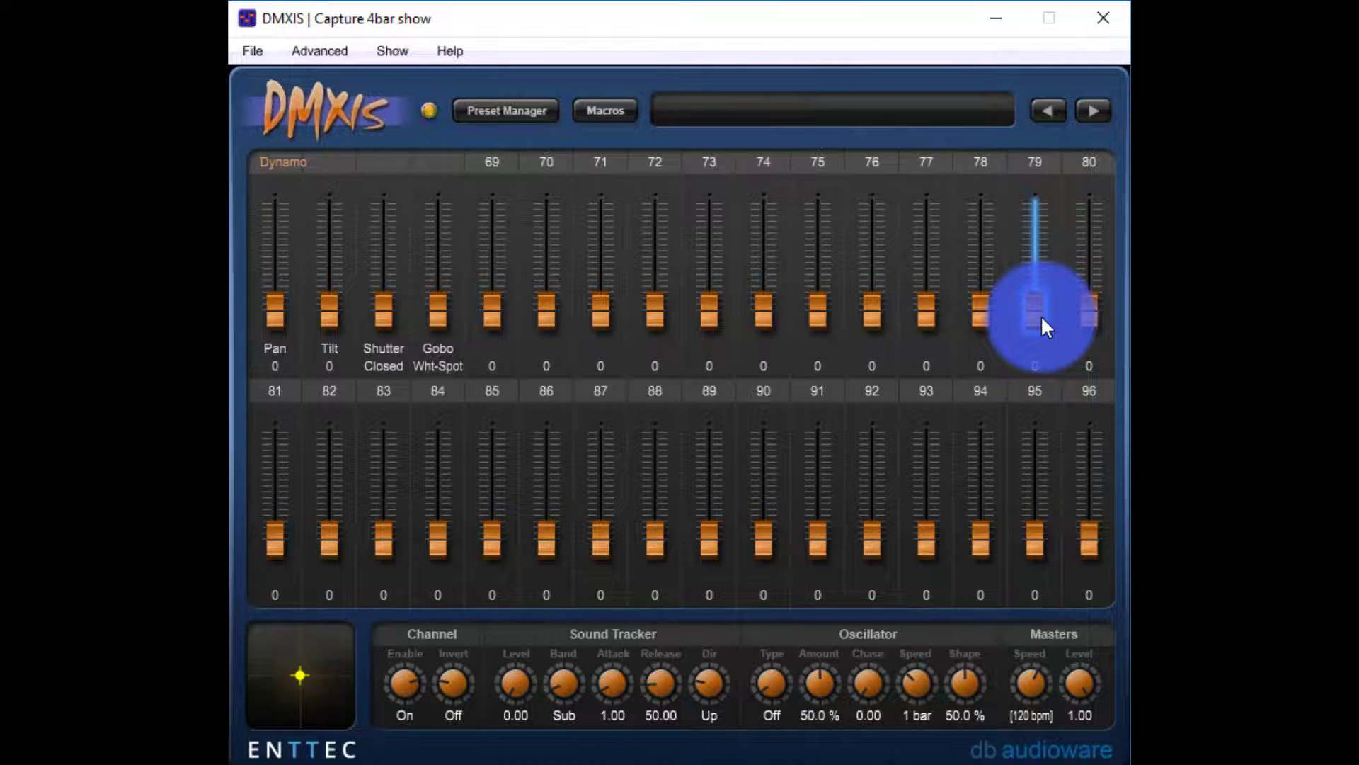
pyautogui.moveTo(1041, 316); pyautogui.dragTo(993, 160)
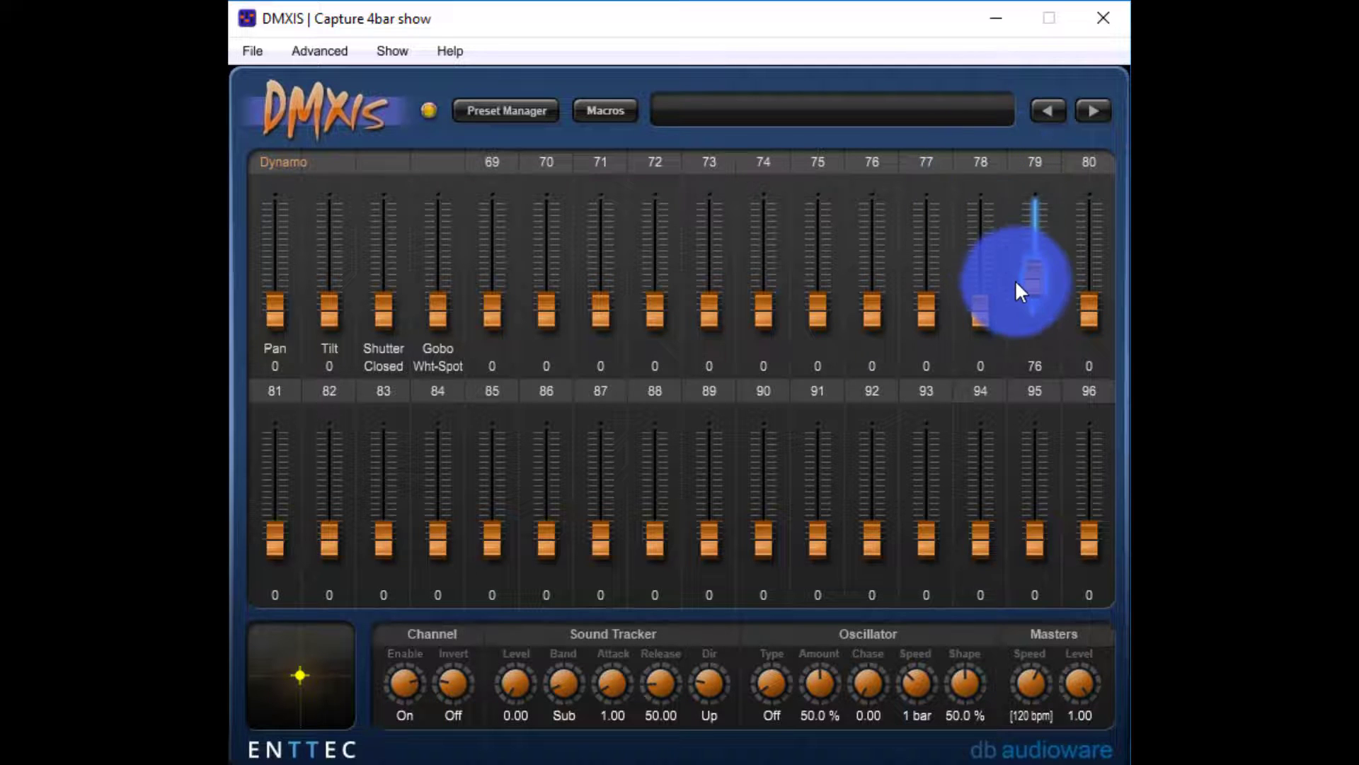
pyautogui.rightClick(1032, 299)
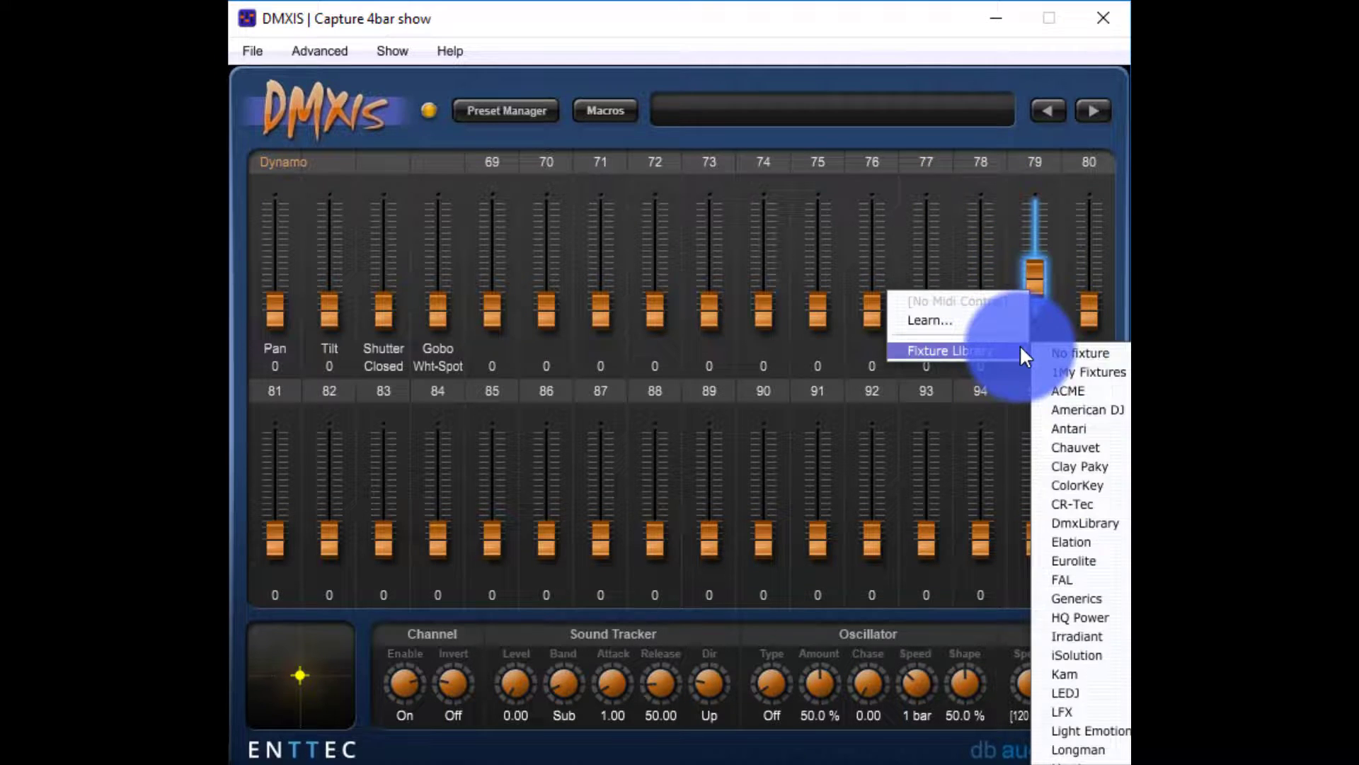
pyautogui.click(1019, 254)
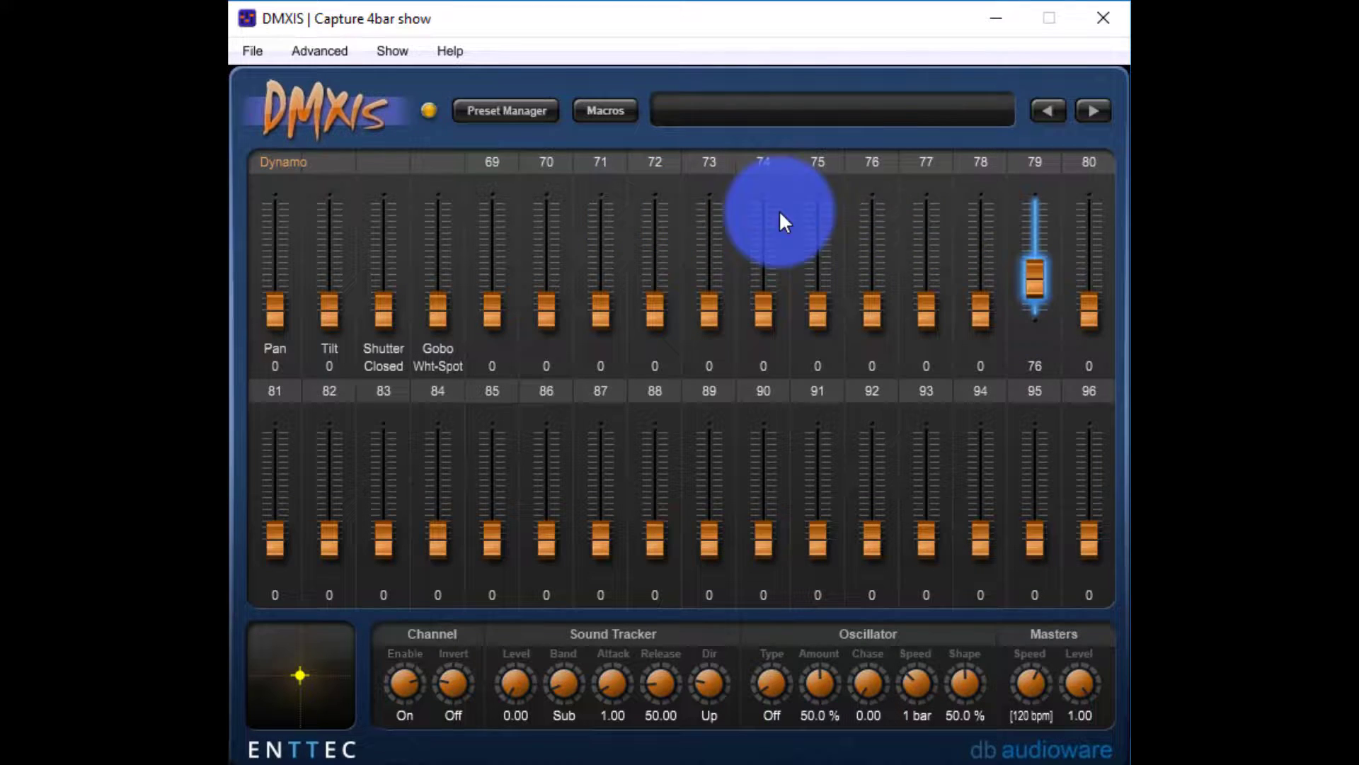
# - Raise raw channel 95 to 156
pyautogui.click(1021, 536)
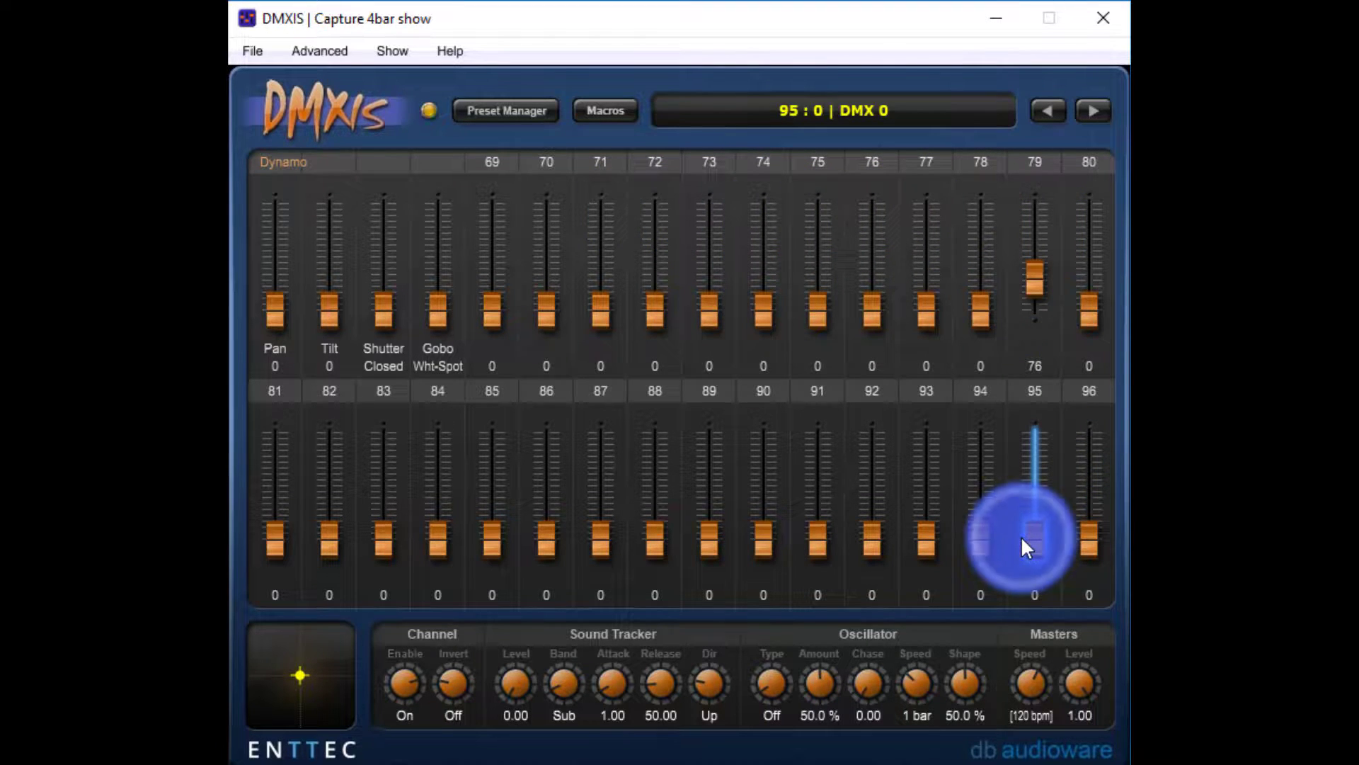
pyautogui.scroll(10, 1020, 535)
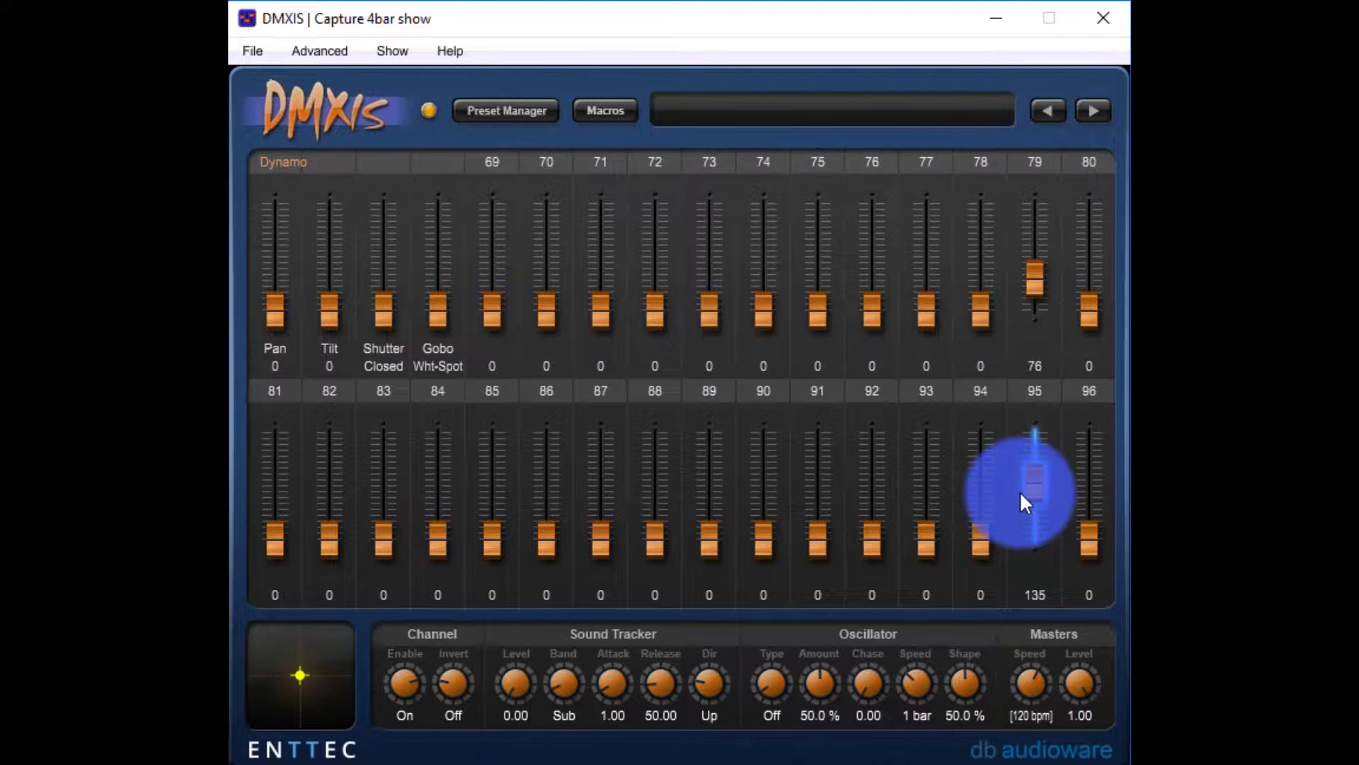
pyautogui.moveTo(1034, 487); pyautogui.dragTo(1030, 448)
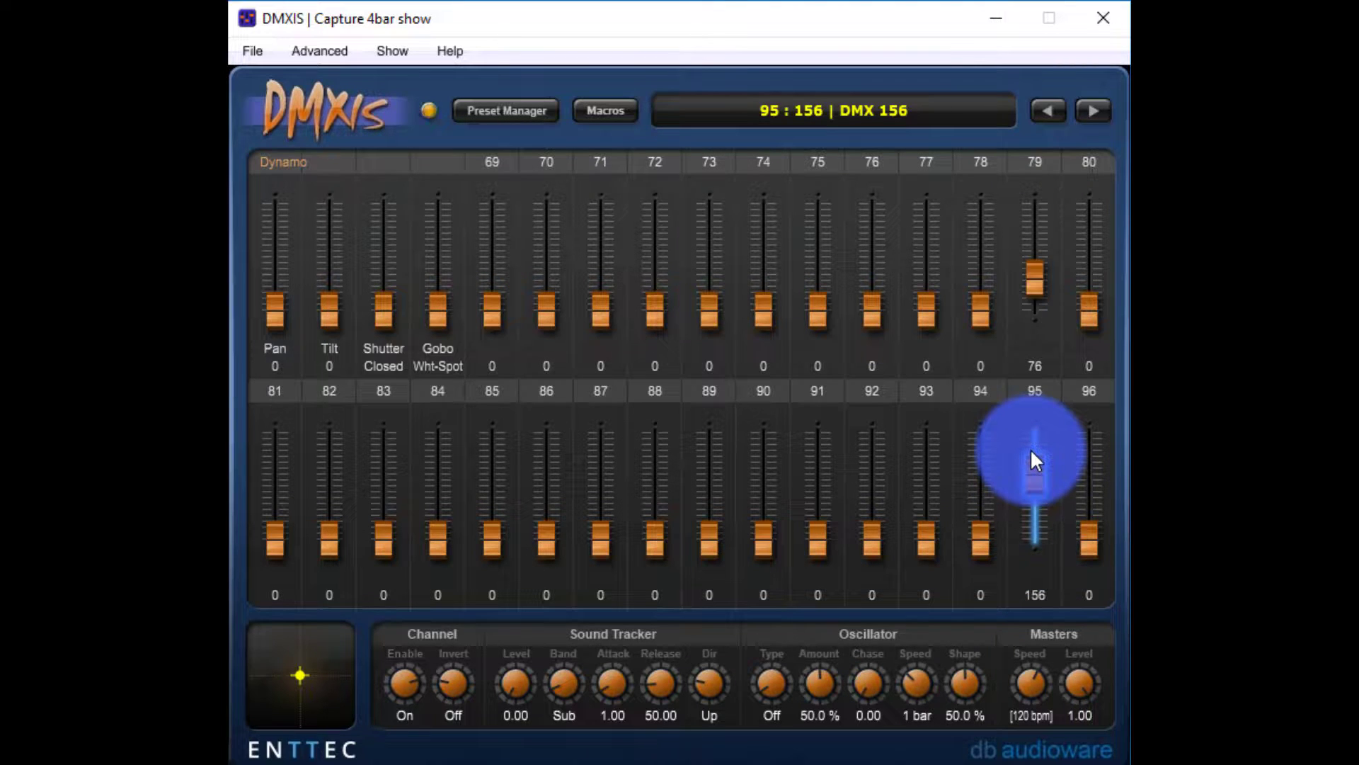